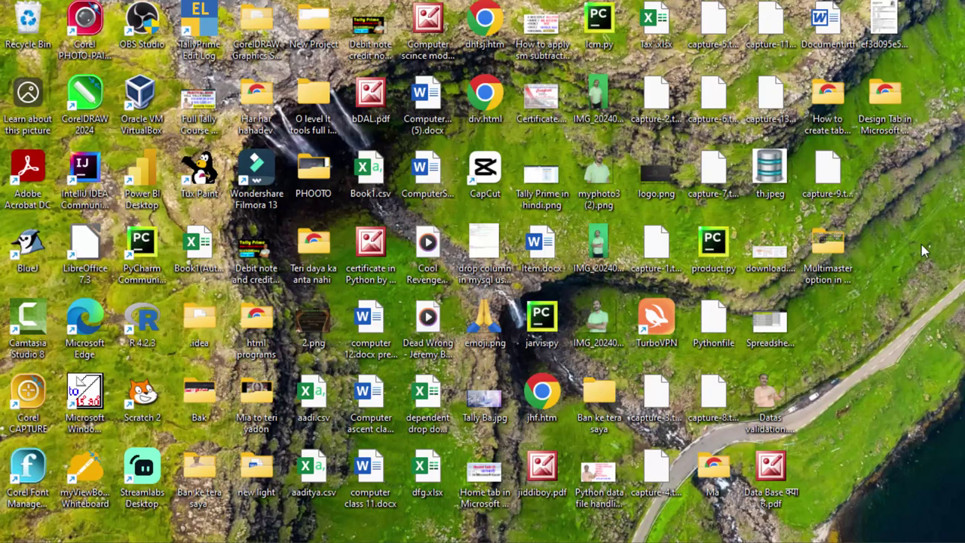
Refresh the desktop icons and switch back to the Access database
{"action": "right_click", "coordinate": [919, 281]}
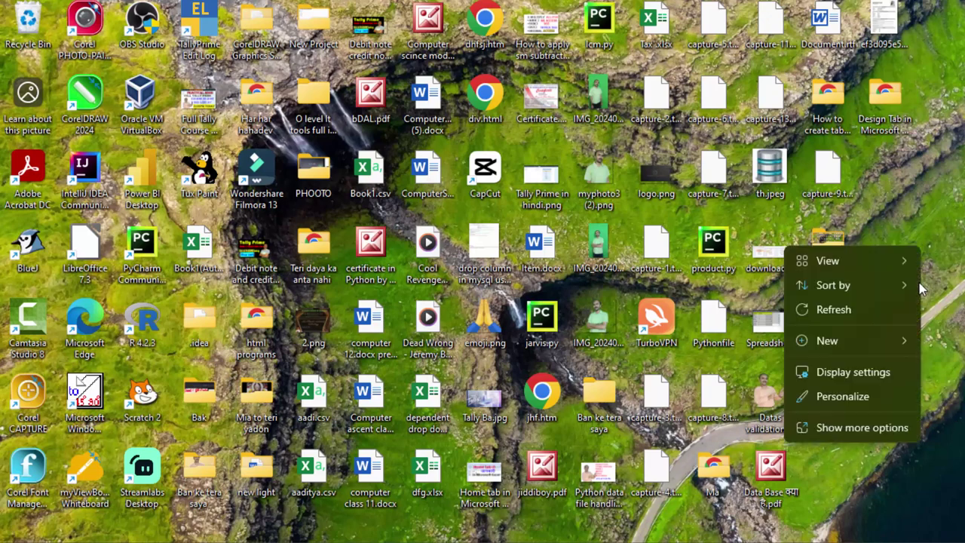
{"action": "left_click", "coordinate": [864, 307]}
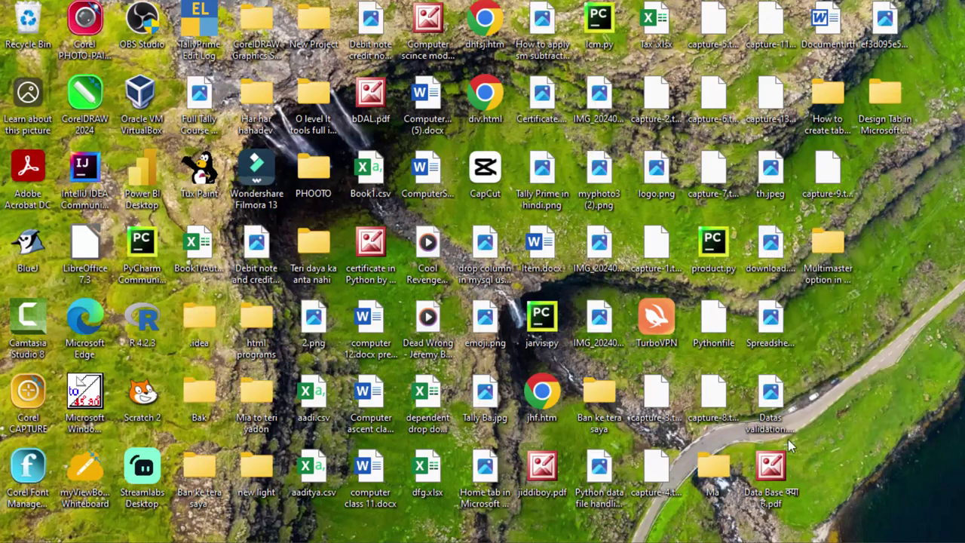
{"action": "key", "text": "alt+Tab"}
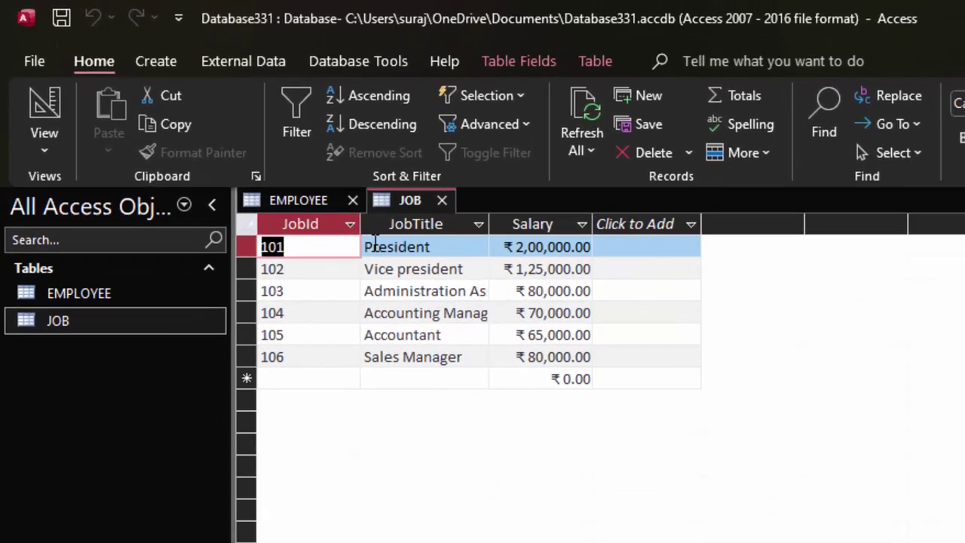
Close the JOB and EMPLOYEE tables, then reopen both from the navigation pane
{"action": "left_click", "coordinate": [442, 201]}
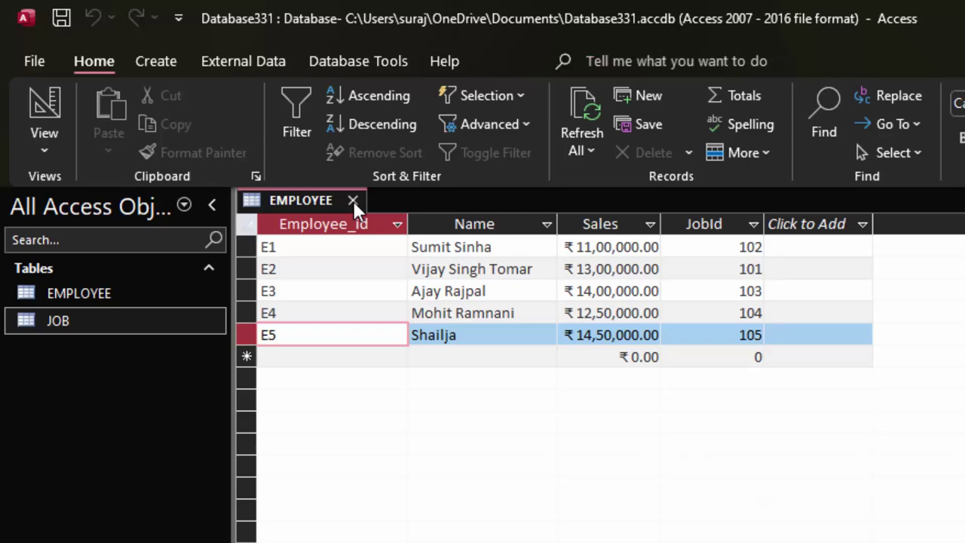
{"action": "left_click", "coordinate": [353, 201]}
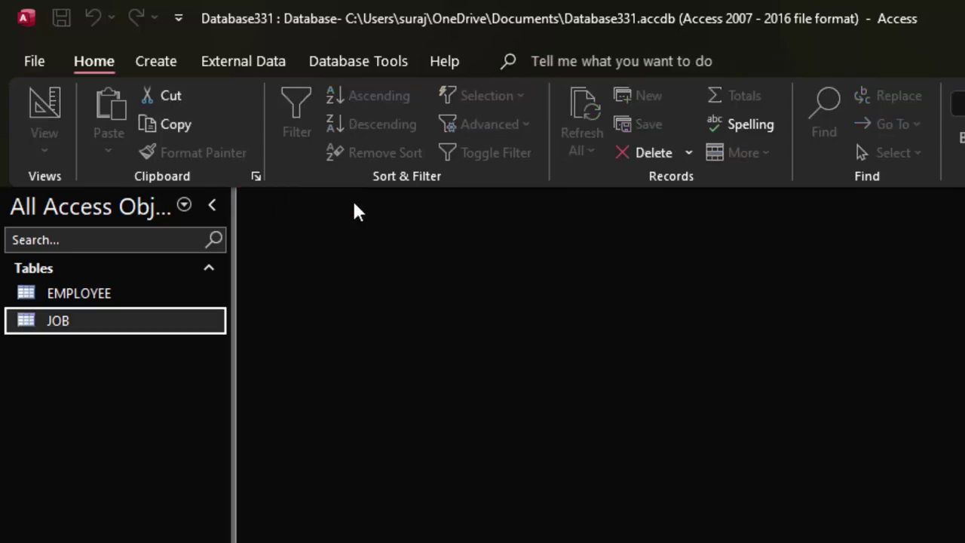
{"action": "left_click", "coordinate": [83, 295]}
{"action": "double_click", "coordinate": [83, 294]}
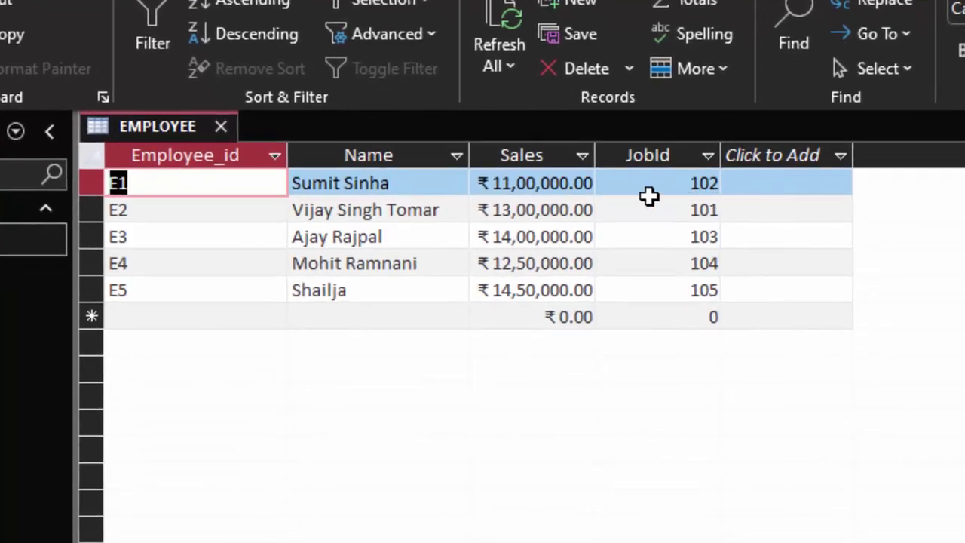
{"action": "left_click", "coordinate": [668, 181]}
{"action": "left_click", "coordinate": [170, 370]}
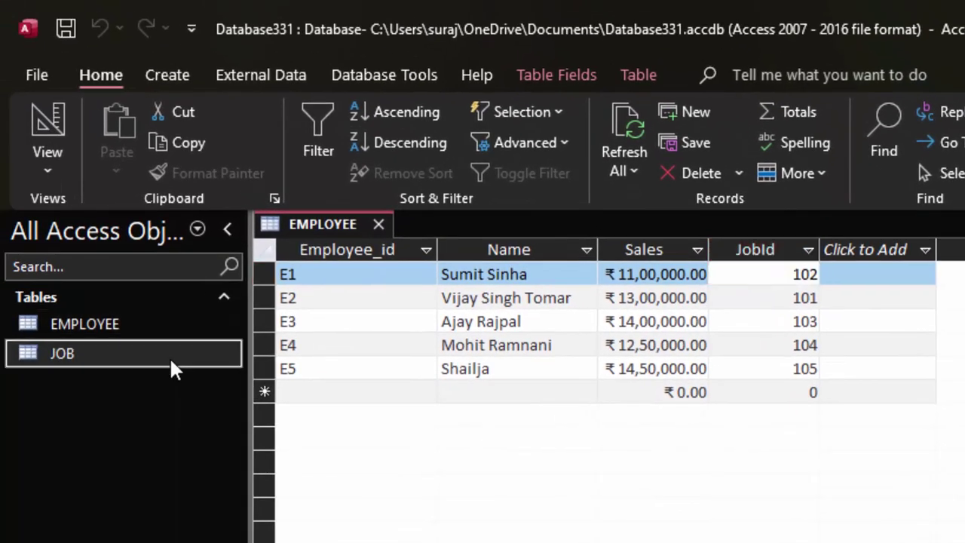
{"action": "double_click", "coordinate": [171, 360]}
Compare JOB's JobId 101 with EMPLOYEE's JobId 102, then close both tables
{"action": "left_click", "coordinate": [311, 274]}
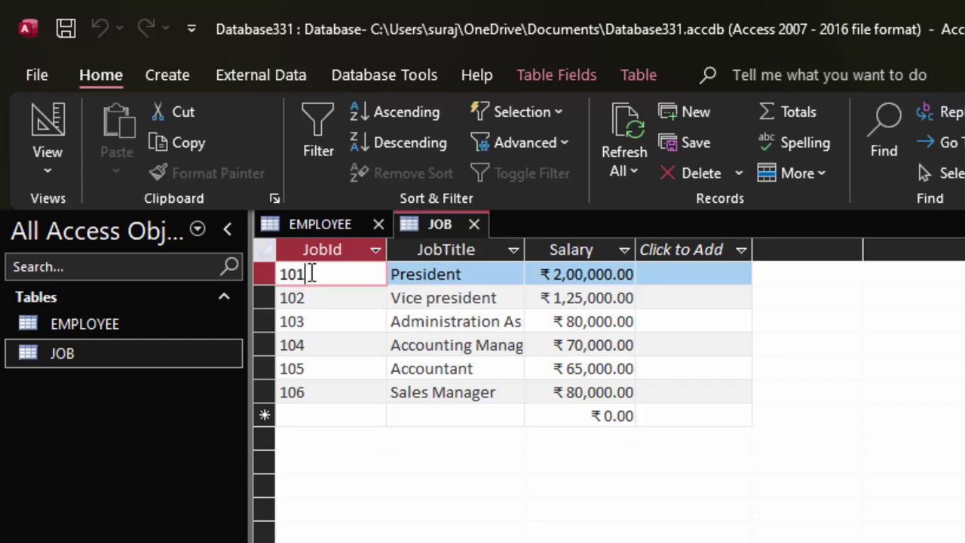
{"action": "left_click_drag", "start_coordinate": [311, 273], "coordinate": [279, 275]}
{"action": "double_click", "coordinate": [196, 310]}
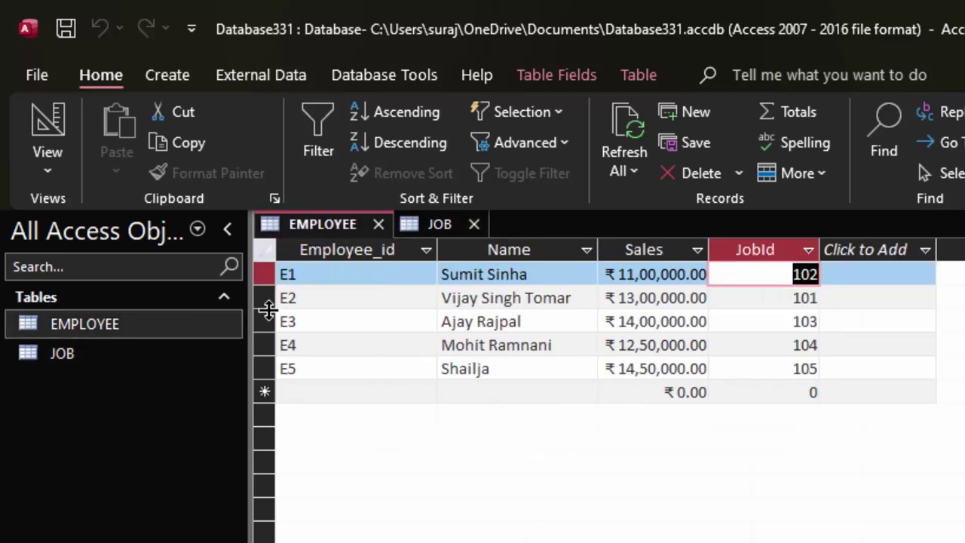
{"action": "left_click_drag", "start_coordinate": [793, 274], "coordinate": [837, 273]}
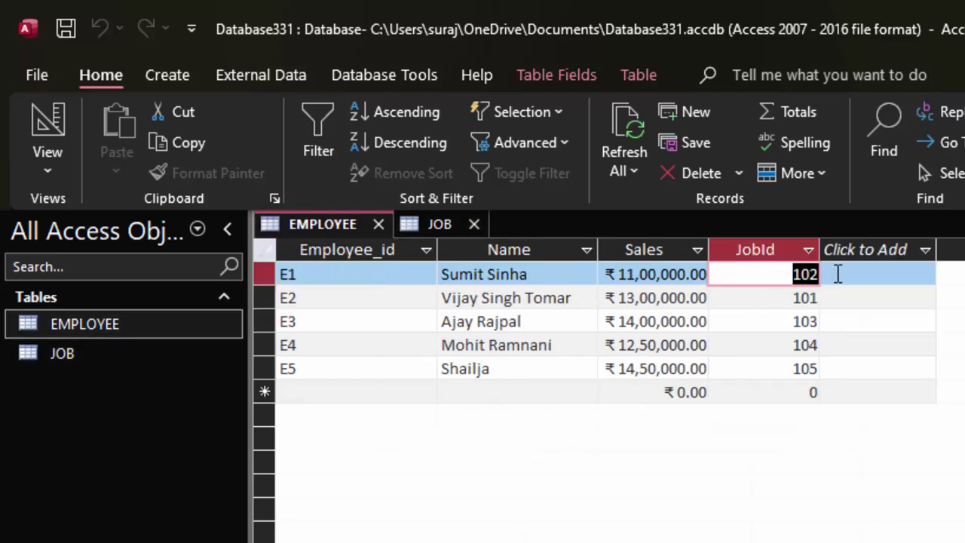
{"action": "left_click", "coordinate": [386, 276]}
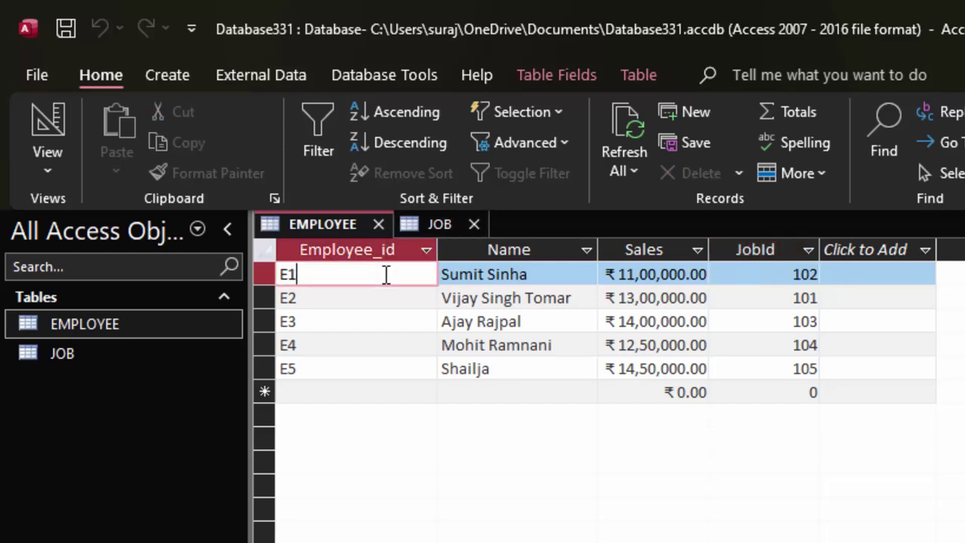
{"action": "left_click", "coordinate": [475, 224]}
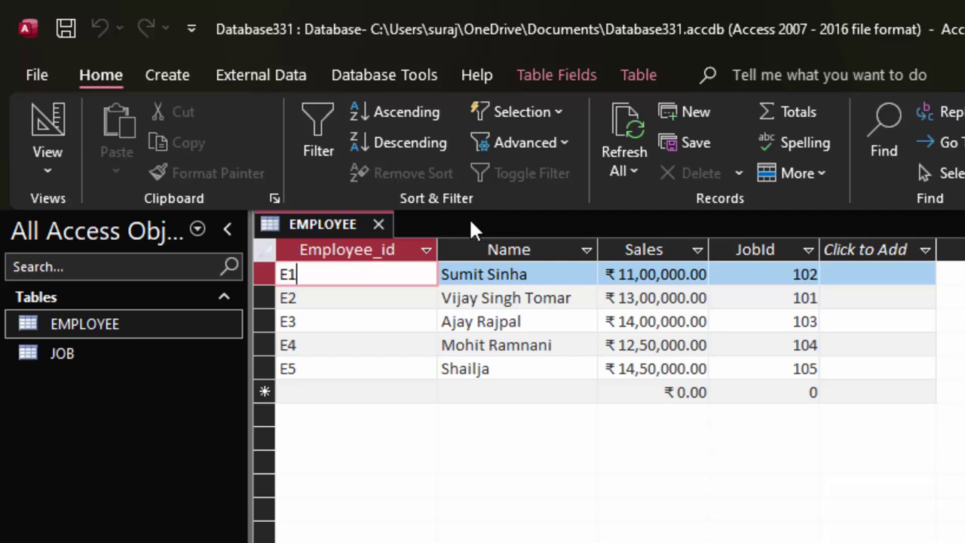
{"action": "left_click", "coordinate": [378, 224]}
Open the Relationships view and add the EMPLOYEE and JOB tables to the diagram
{"action": "left_click", "coordinate": [411, 79]}
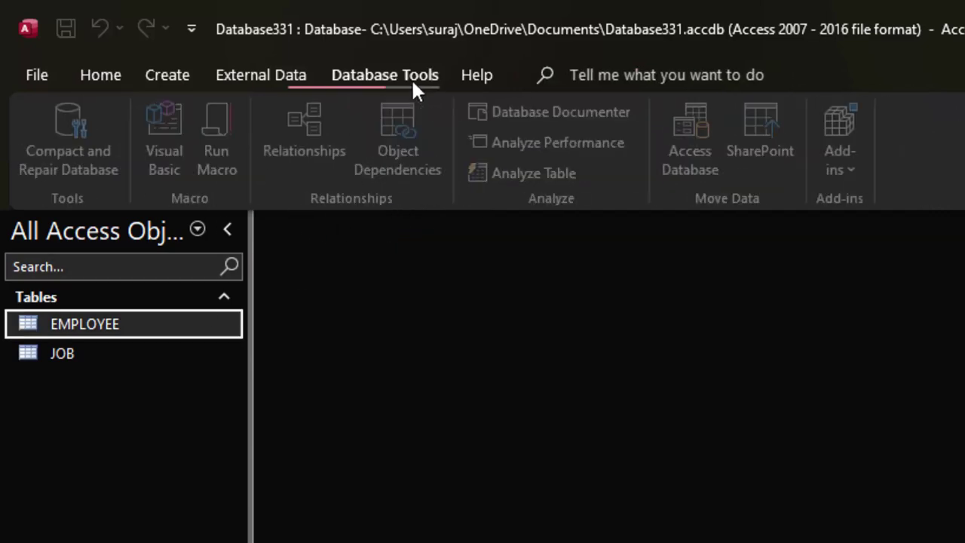
{"action": "left_click", "coordinate": [325, 147]}
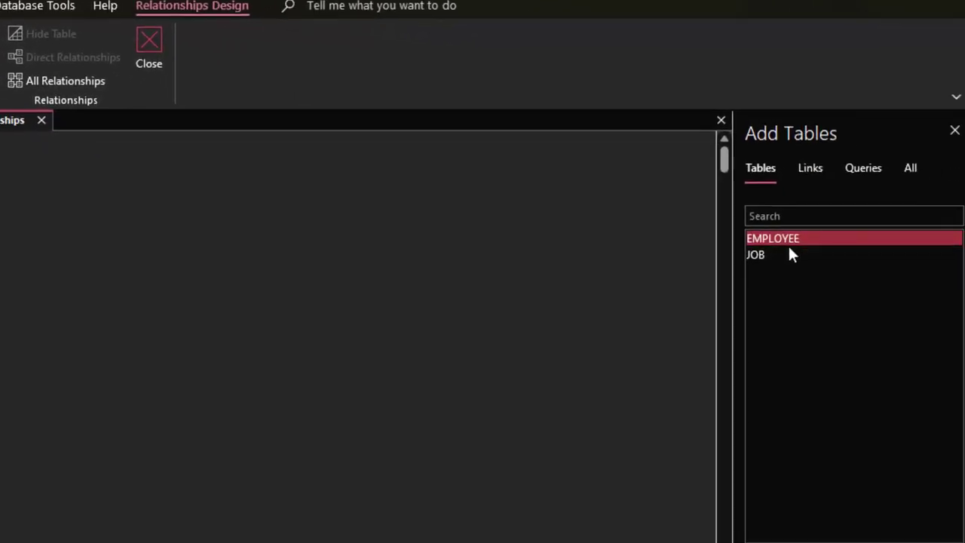
{"action": "left_click_drag", "start_coordinate": [777, 238], "coordinate": [92, 226]}
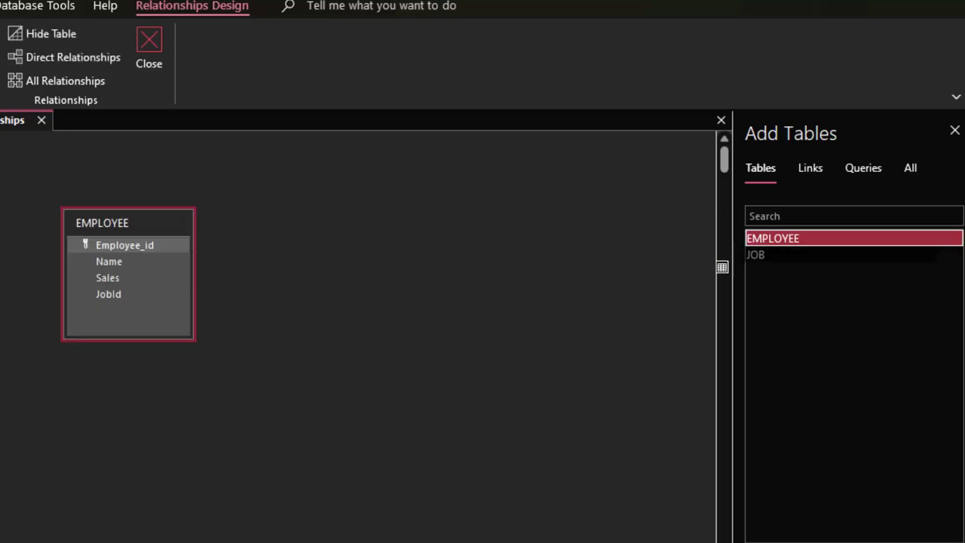
{"action": "left_click_drag", "start_coordinate": [769, 256], "coordinate": [395, 257]}
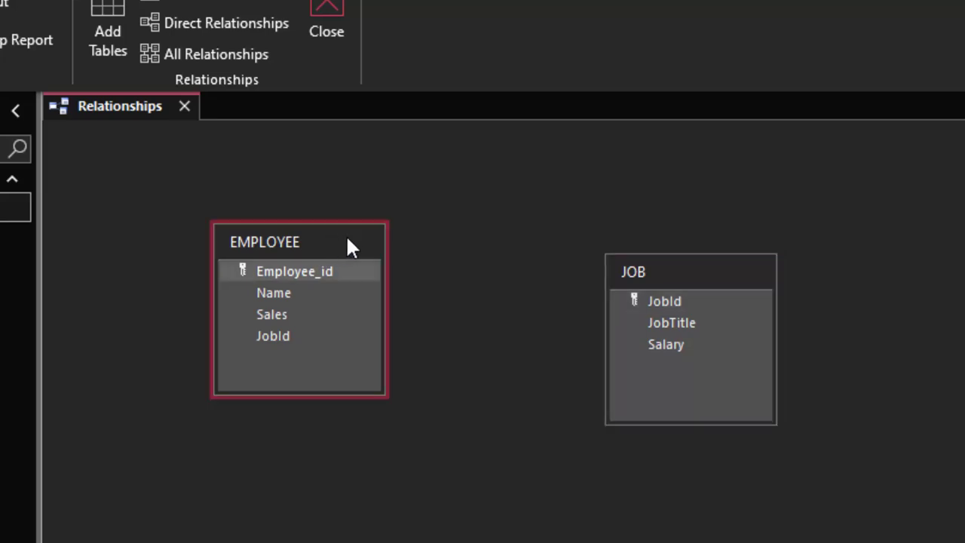
Arrange JOB and EMPLOYEE side by side and link their JobId fields
{"action": "left_click_drag", "start_coordinate": [346, 240], "coordinate": [917, 368]}
{"action": "left_click_drag", "start_coordinate": [713, 279], "coordinate": [451, 303]}
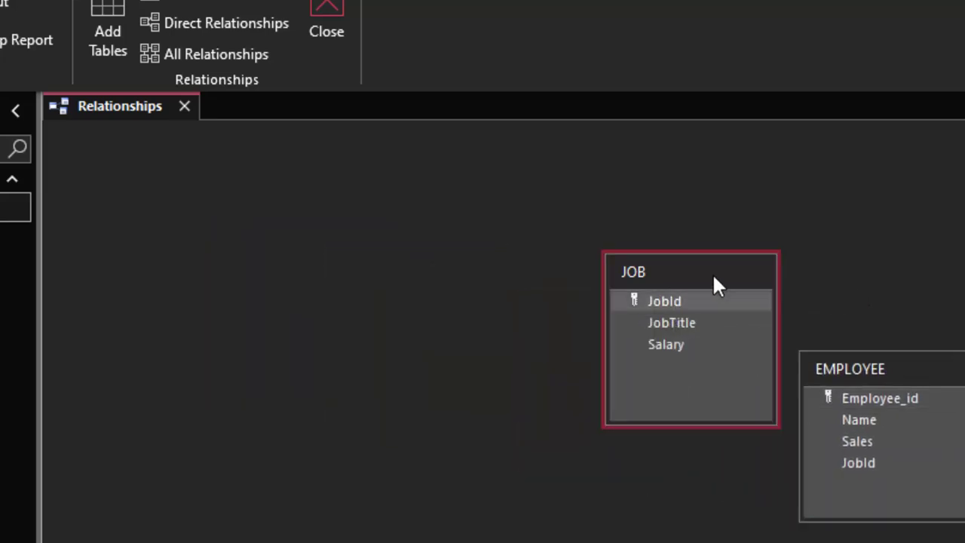
{"action": "left_click_drag", "start_coordinate": [912, 375], "coordinate": [743, 308]}
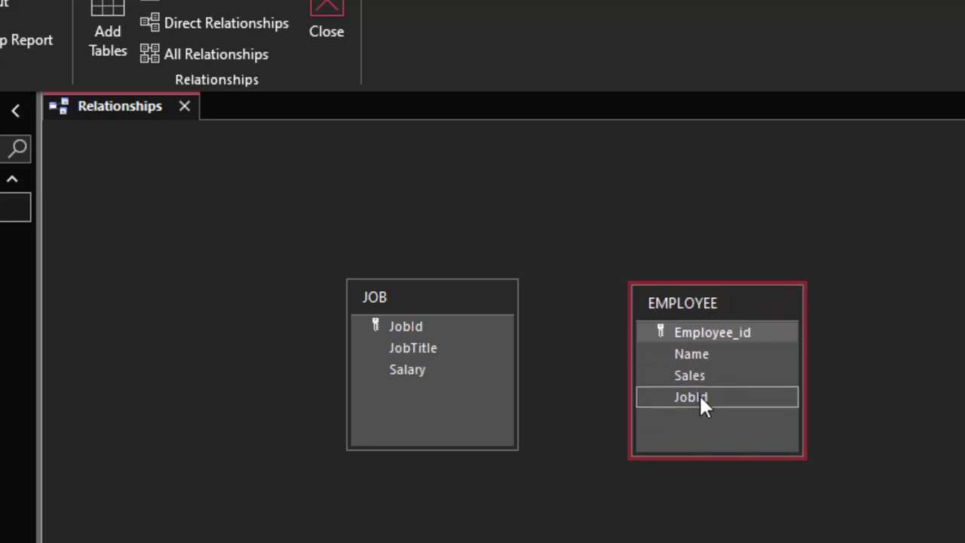
{"action": "mouse_move", "coordinate": [701, 391]}
{"action": "left_mouse_down"}
{"action": "mouse_move", "coordinate": [426, 322]}
{"action": "mouse_move", "coordinate": [655, 399]}
{"action": "mouse_move", "coordinate": [682, 399]}
{"action": "left_mouse_up"}
{"action": "left_click", "coordinate": [491, 243]}
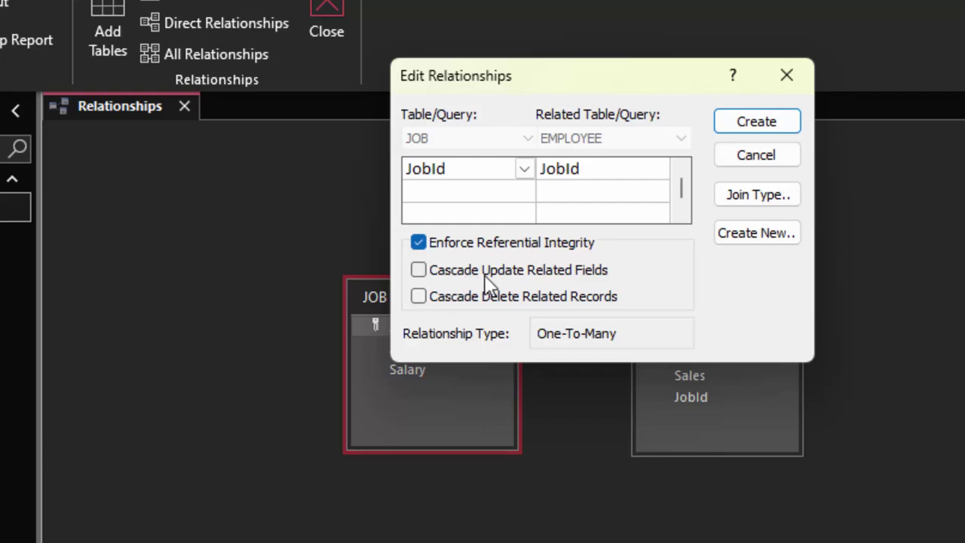
{"action": "left_click", "coordinate": [487, 275]}
{"action": "left_click", "coordinate": [458, 301]}
{"action": "left_click", "coordinate": [754, 130]}
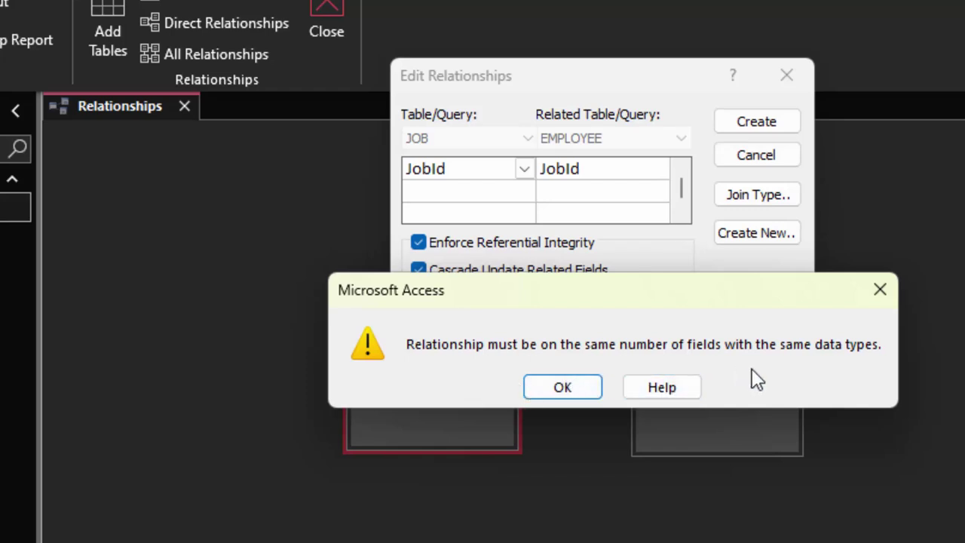
{"action": "left_click", "coordinate": [584, 385]}
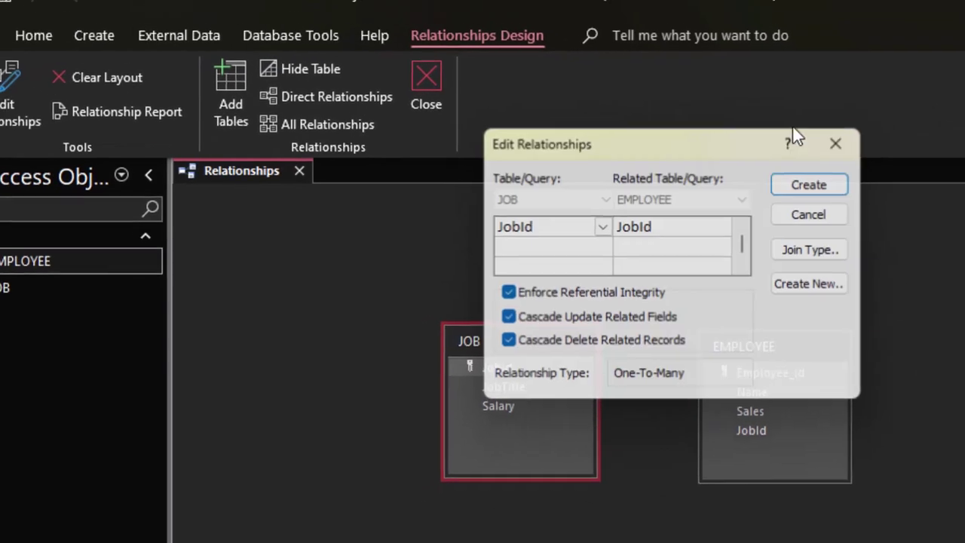
{"action": "left_click", "coordinate": [787, 76]}
Check the JobId data type in EMPLOYEE's Design View
{"action": "right_click", "coordinate": [166, 278]}
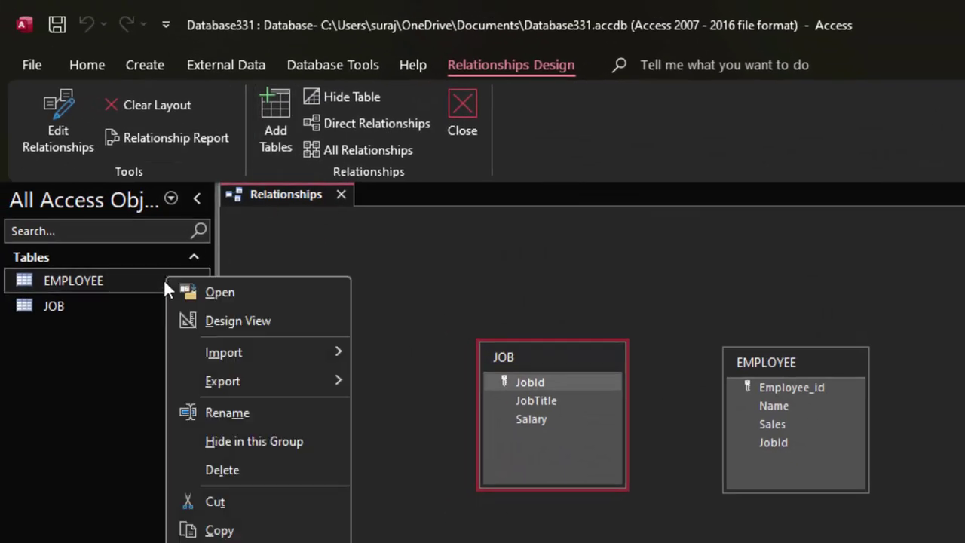
{"action": "left_click", "coordinate": [210, 320]}
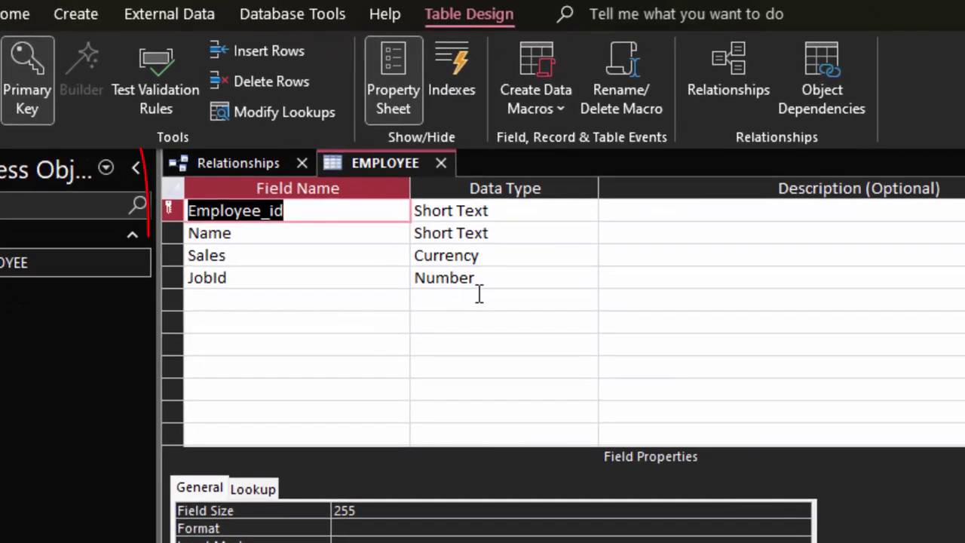
{"action": "left_click", "coordinate": [525, 283]}
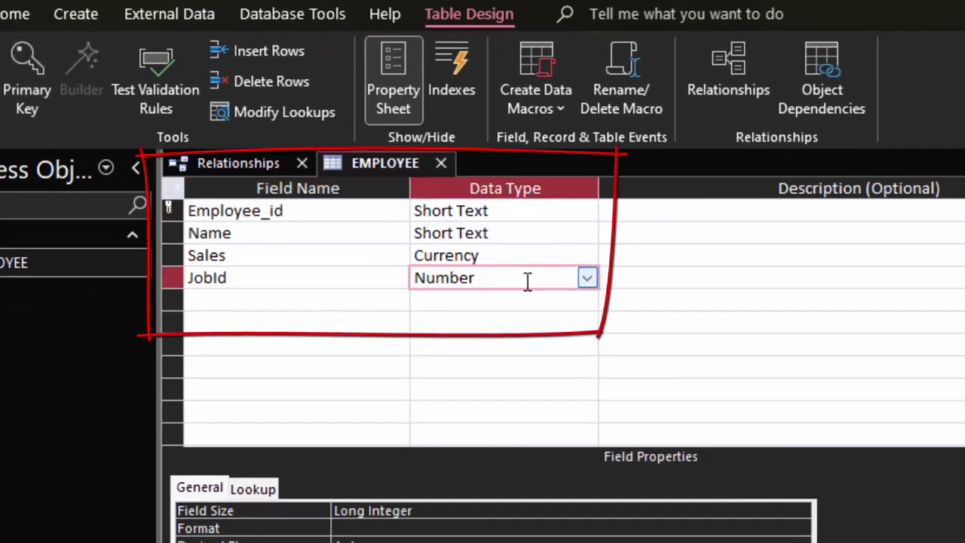
Change JOB's JobId to Number, save the table, and show its records
{"action": "right_click", "coordinate": [47, 305]}
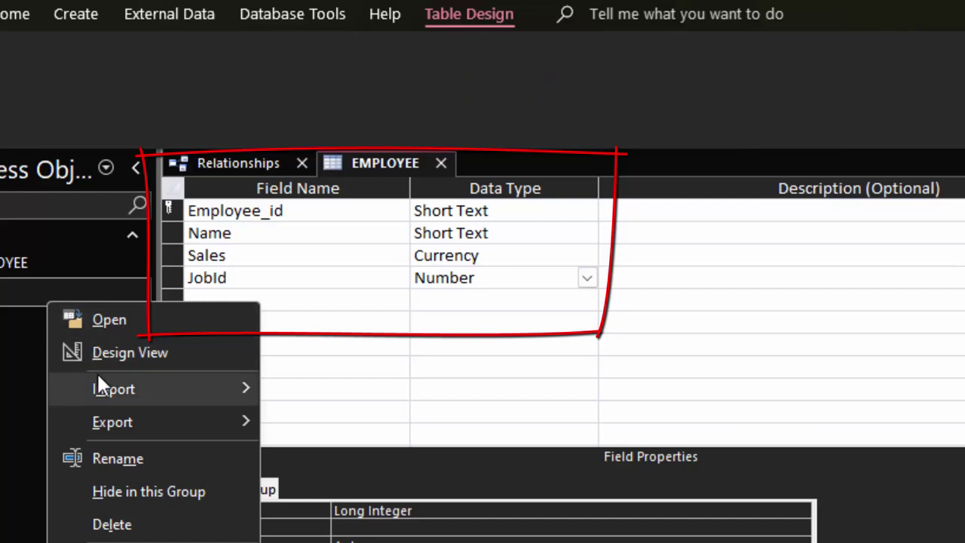
{"action": "left_click", "coordinate": [130, 349]}
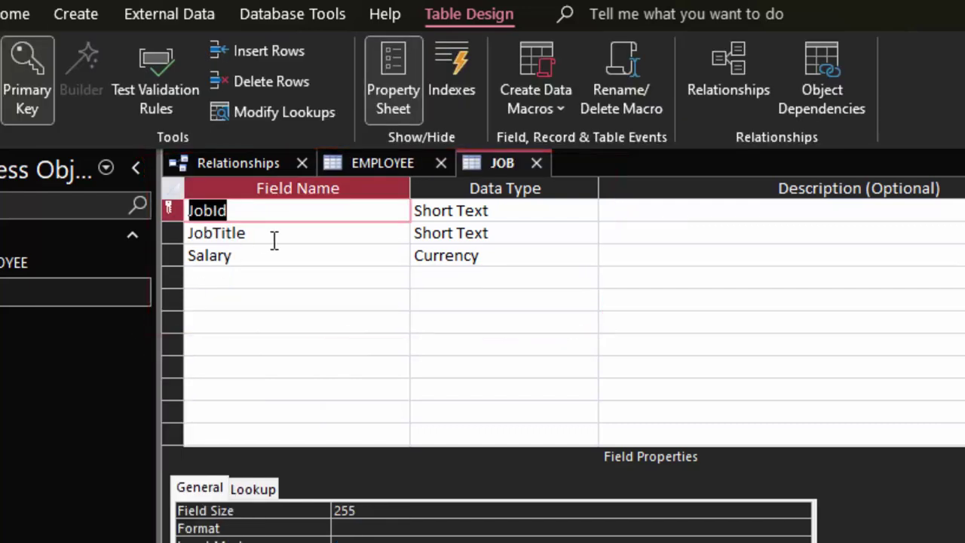
{"action": "left_click", "coordinate": [496, 211]}
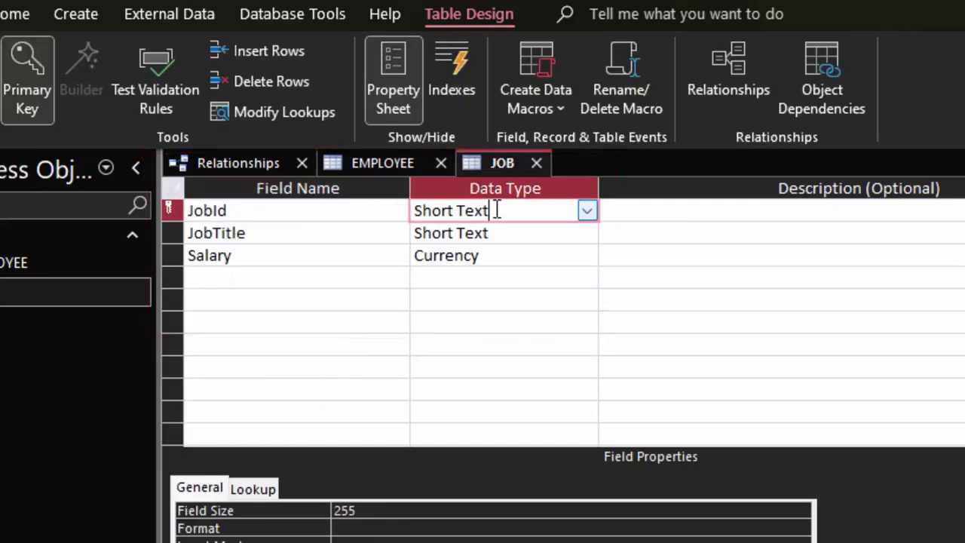
{"action": "left_click", "coordinate": [586, 210]}
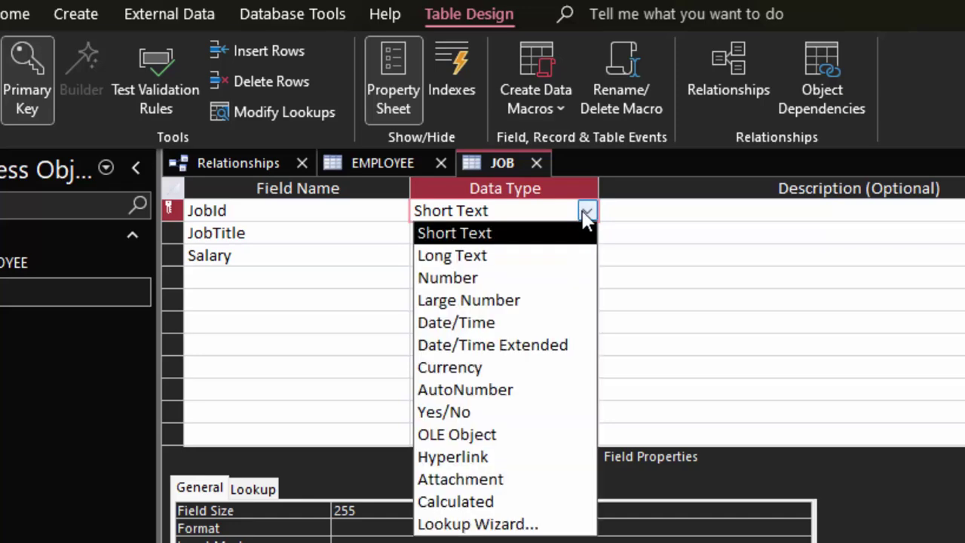
{"action": "left_click", "coordinate": [500, 277]}
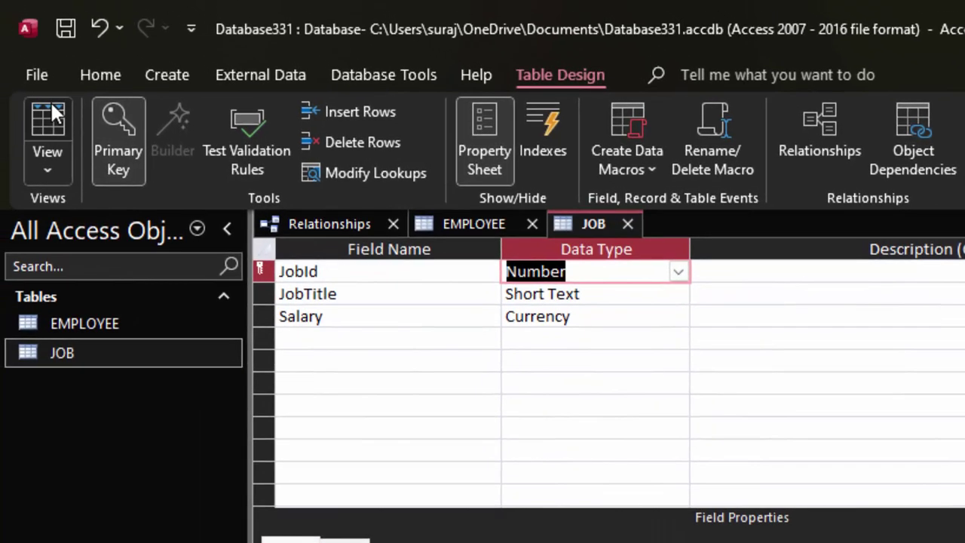
{"action": "left_click", "coordinate": [50, 110]}
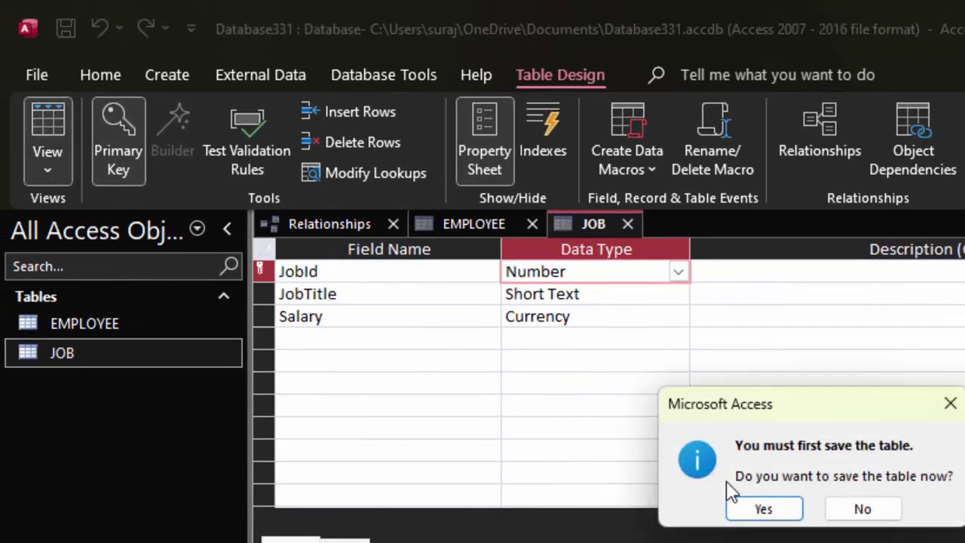
{"action": "left_click", "coordinate": [749, 511]}
{"action": "left_click", "coordinate": [763, 512]}
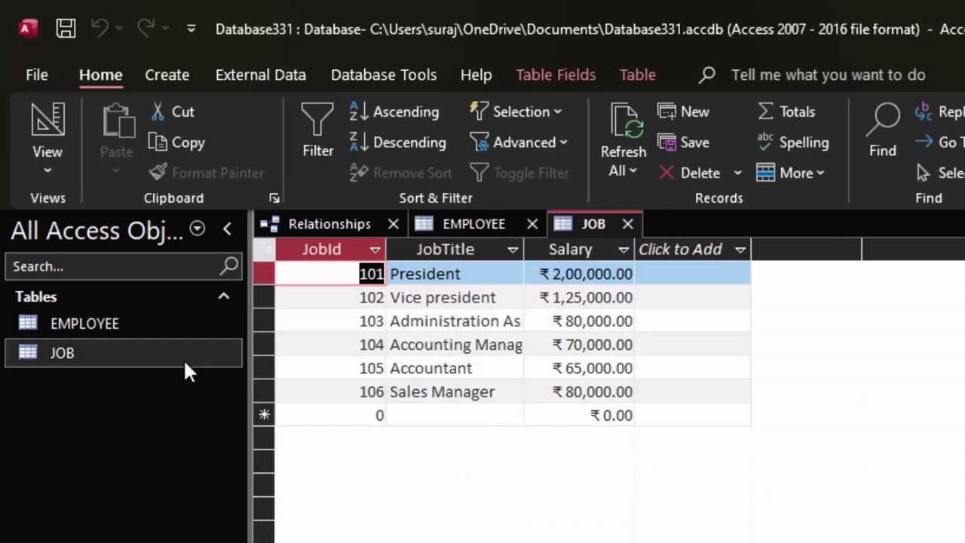
Open the EMPLOYEE and JOB records, then drag JOB's JobId onto EMPLOYEE's JobId in the diagram
{"action": "left_click", "coordinate": [185, 332]}
{"action": "double_click", "coordinate": [186, 338]}
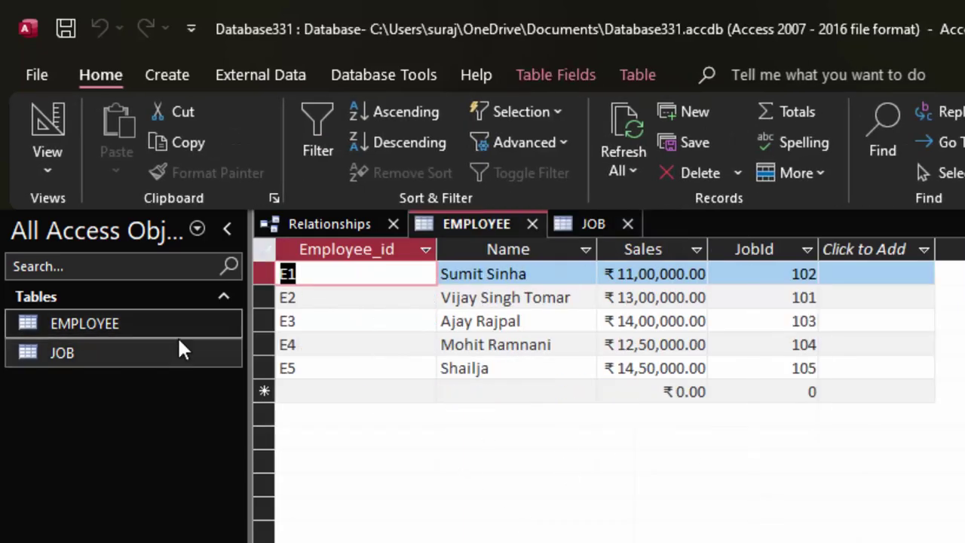
{"action": "double_click", "coordinate": [168, 358]}
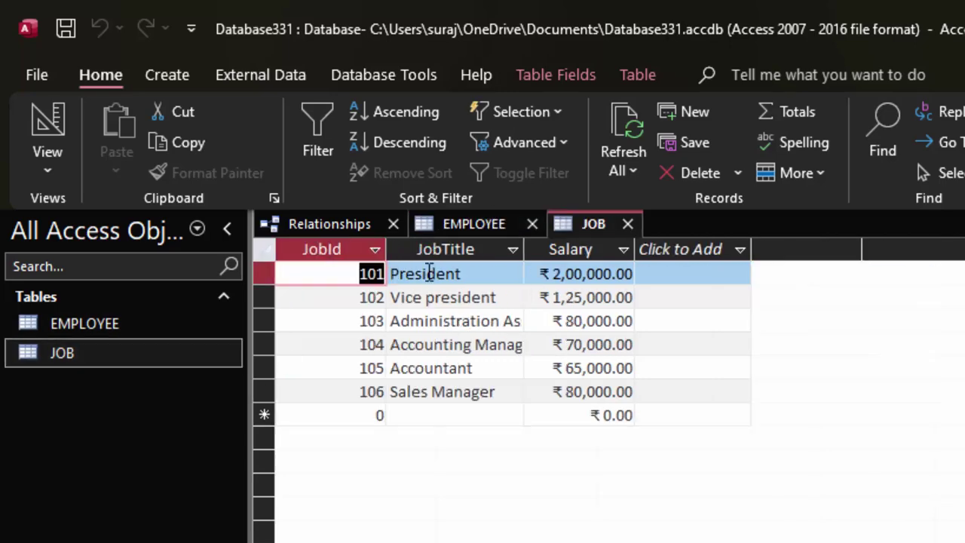
{"action": "left_click", "coordinate": [362, 224]}
{"action": "left_click", "coordinate": [652, 445]}
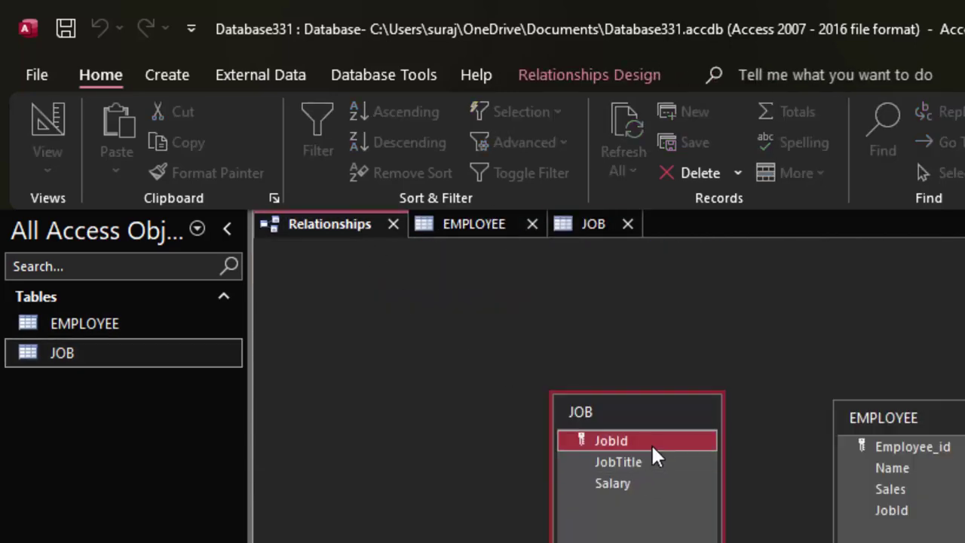
{"action": "left_click_drag", "start_coordinate": [654, 445], "coordinate": [887, 512]}
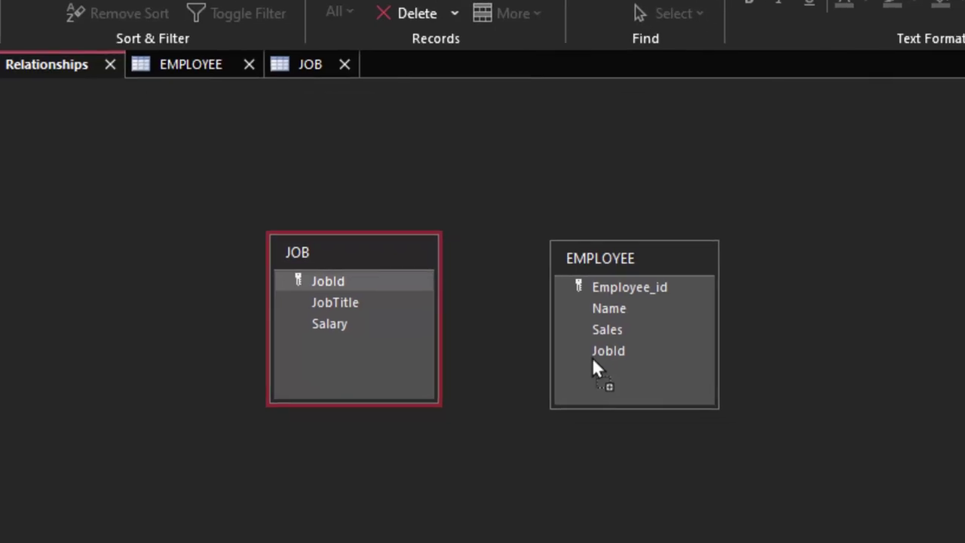
Try creating the link with integrity and cascades; after the lock error, cancel and close JOB and EMPLOYEE
{"action": "left_click", "coordinate": [411, 200]}
{"action": "left_click", "coordinate": [411, 226]}
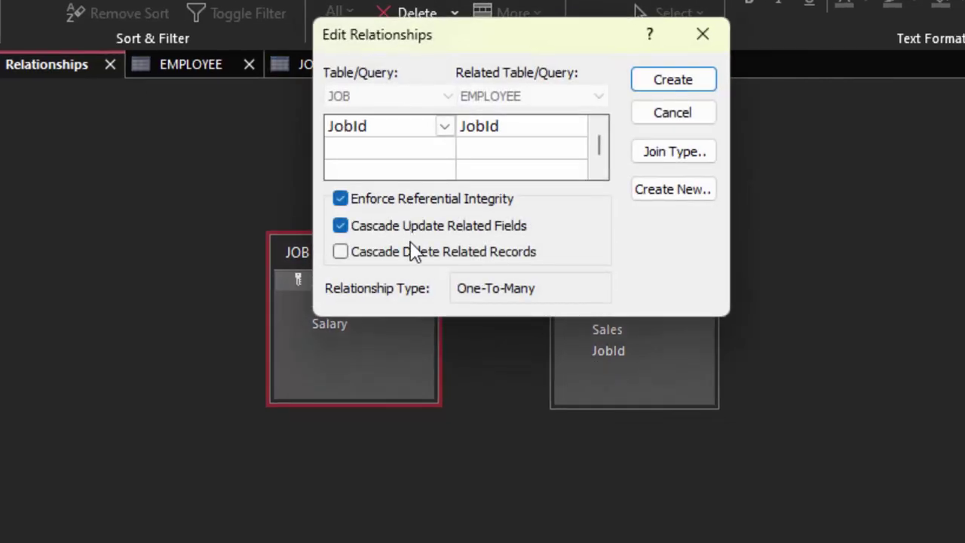
{"action": "left_click", "coordinate": [412, 253]}
{"action": "left_click", "coordinate": [658, 79]}
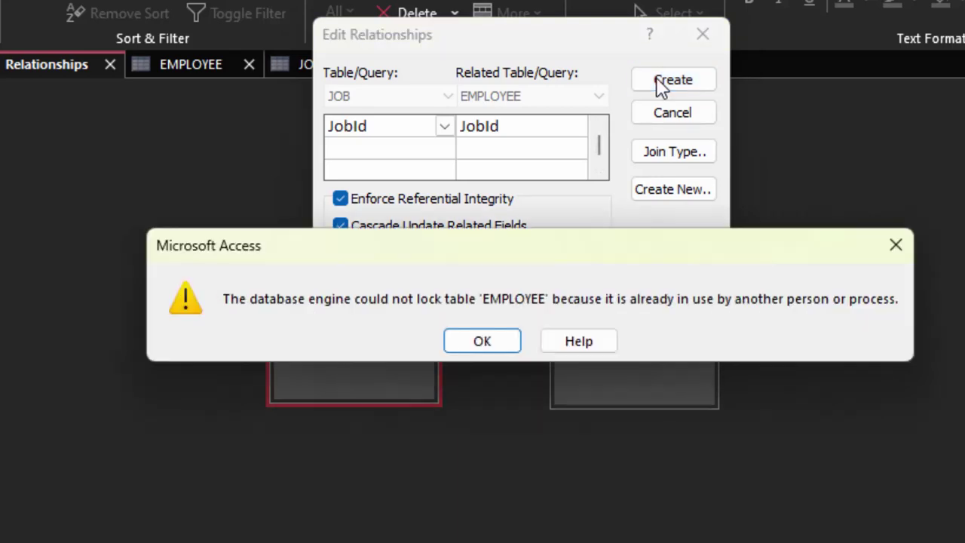
{"action": "left_click", "coordinate": [498, 341]}
{"action": "left_click_drag", "start_coordinate": [487, 35], "coordinate": [492, 139]}
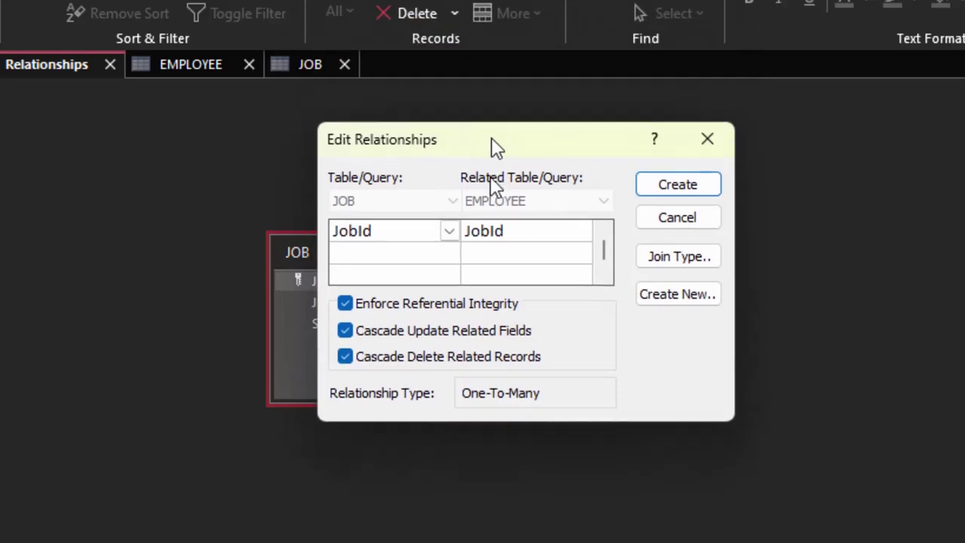
{"action": "left_click", "coordinate": [708, 139]}
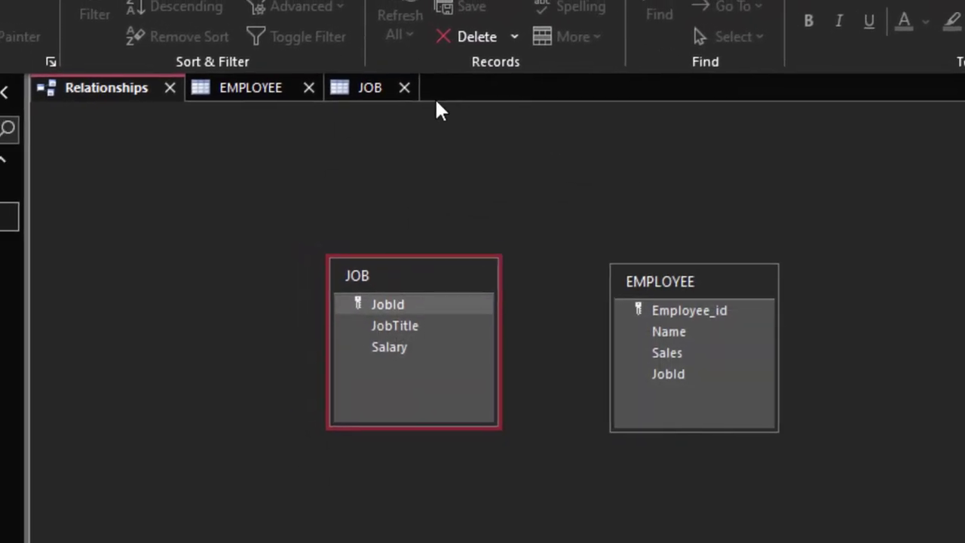
{"action": "left_click", "coordinate": [404, 89]}
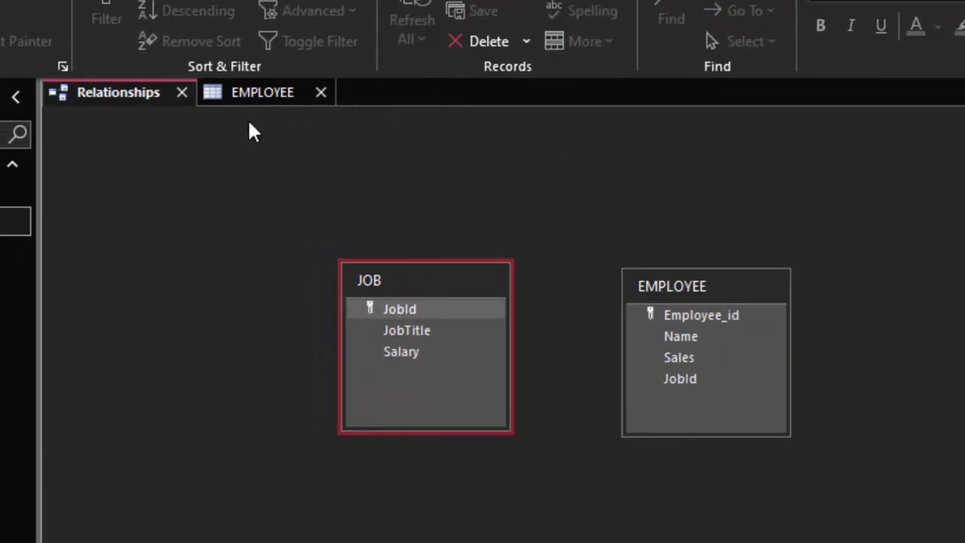
{"action": "left_click", "coordinate": [321, 92]}
Relink JobId with referential integrity, cascade updates and cascade deletes, and create it
{"action": "mouse_move", "coordinate": [419, 309]}
{"action": "left_mouse_down"}
{"action": "mouse_move", "coordinate": [681, 395]}
{"action": "mouse_move", "coordinate": [686, 378]}
{"action": "left_mouse_up"}
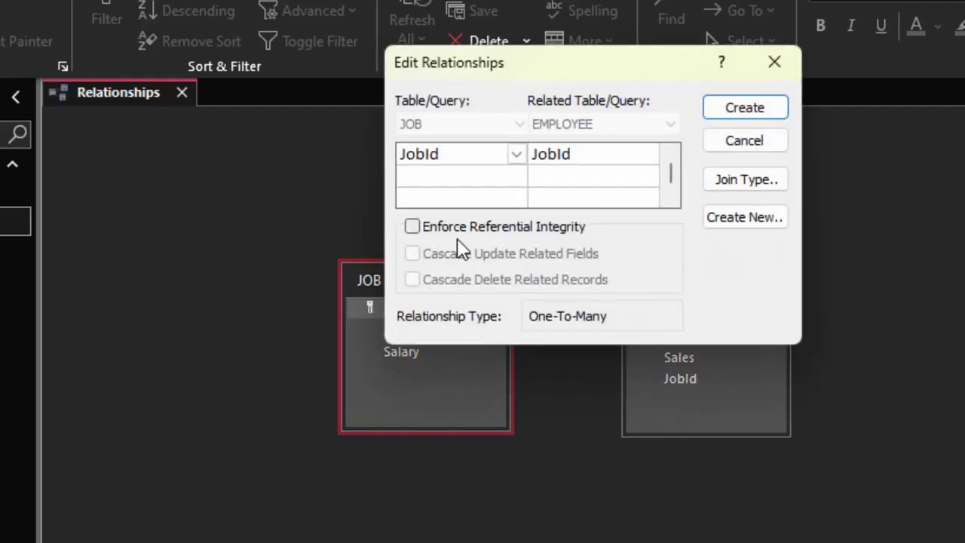
{"action": "left_click", "coordinate": [457, 233]}
{"action": "left_click", "coordinate": [475, 256]}
{"action": "left_click", "coordinate": [477, 280]}
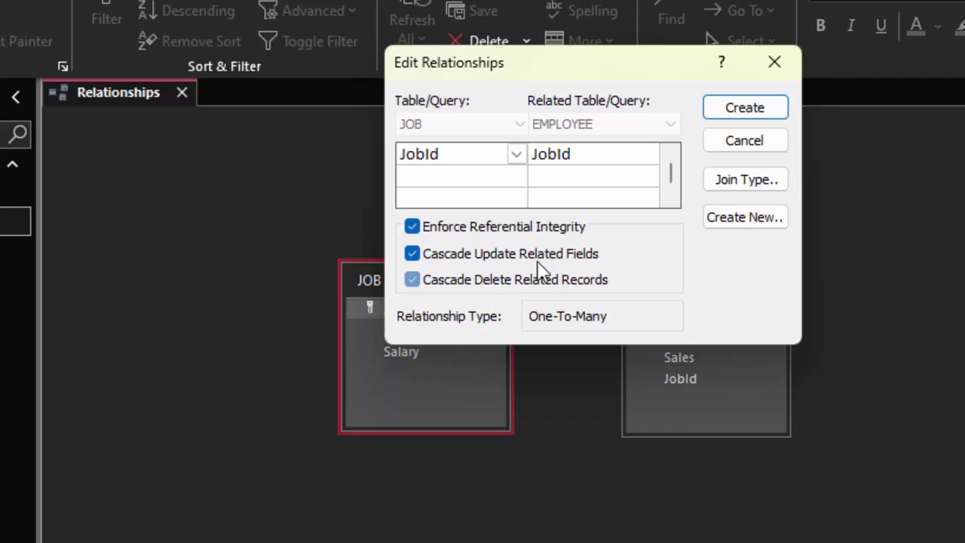
{"action": "left_click", "coordinate": [735, 111]}
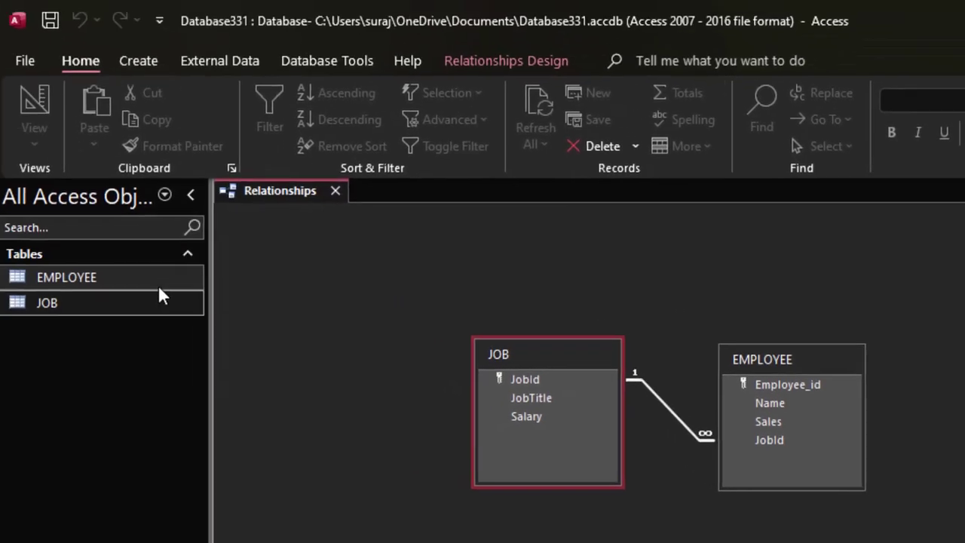
Expand job 101's linked employees in JOB, then save and close the relationships layout
{"action": "double_click", "coordinate": [162, 308]}
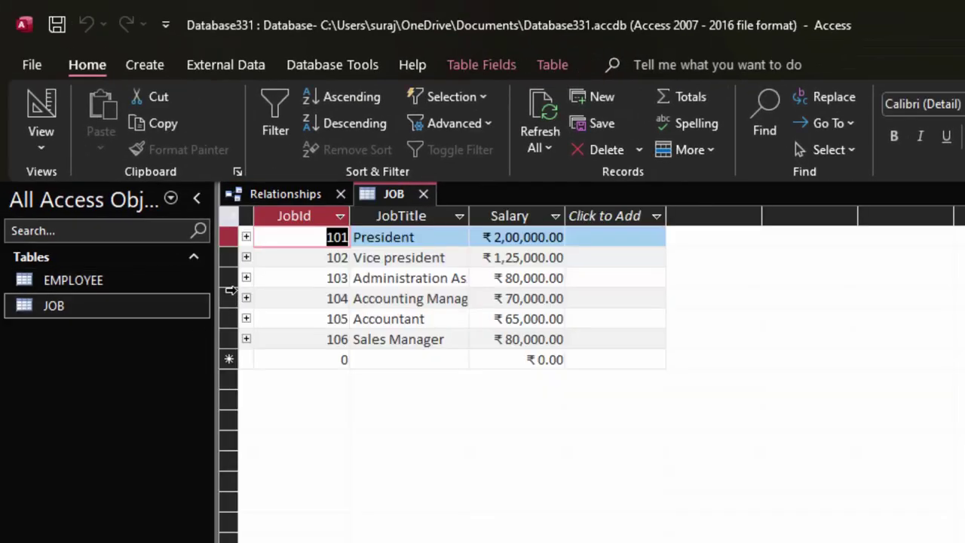
{"action": "left_click", "coordinate": [246, 237]}
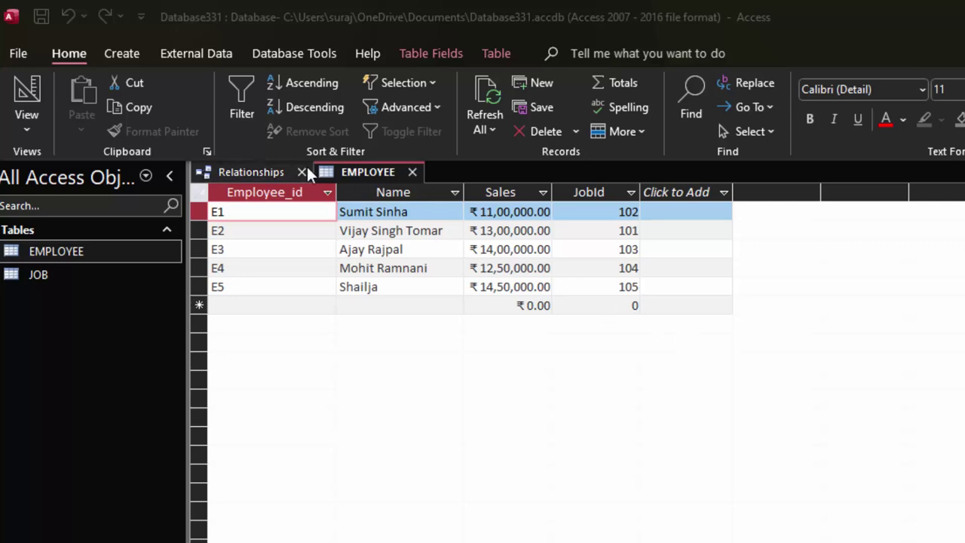
{"action": "left_click", "coordinate": [303, 171]}
{"action": "left_click", "coordinate": [558, 393]}
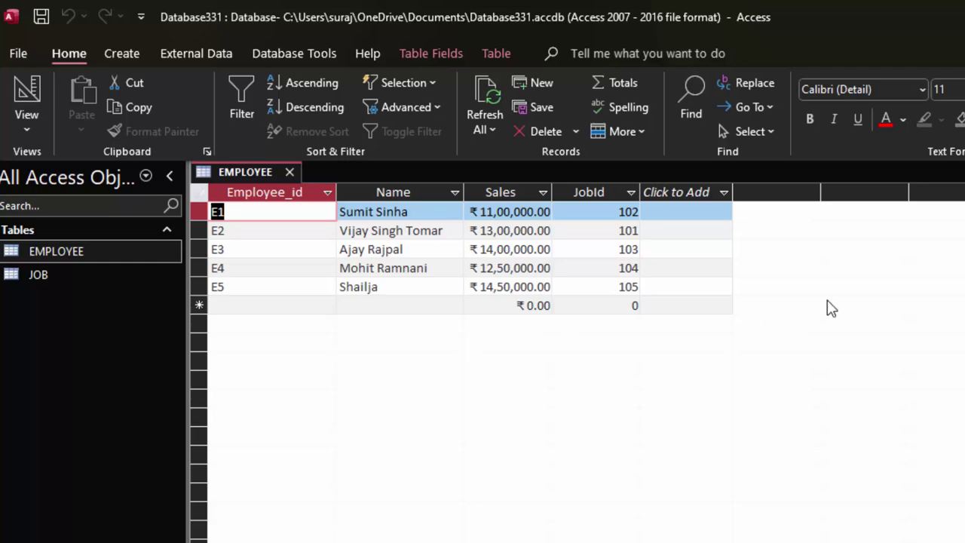
{"action": "left_click", "coordinate": [115, 48]}
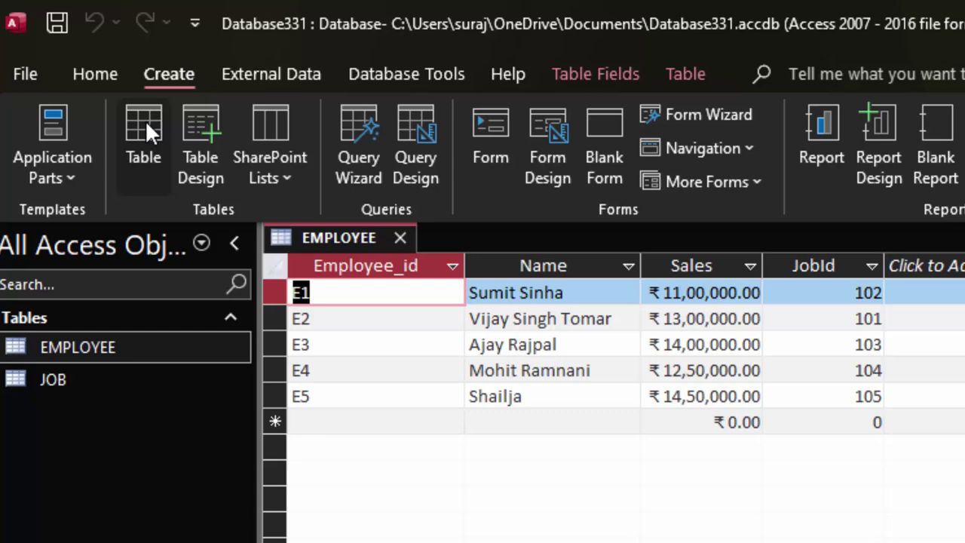
Create a blank table and save it as DeductionT, opening it in Design View
{"action": "left_click", "coordinate": [145, 120]}
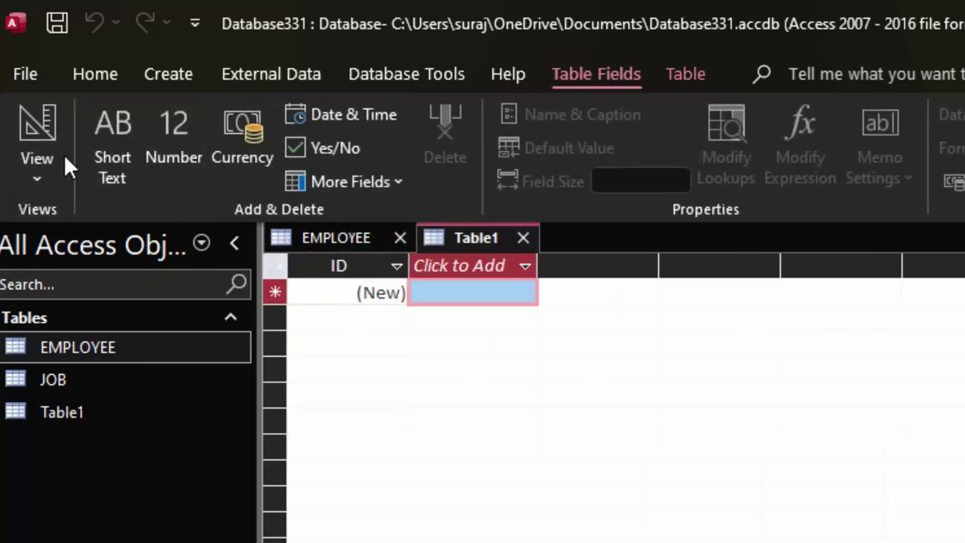
{"action": "left_click", "coordinate": [49, 110]}
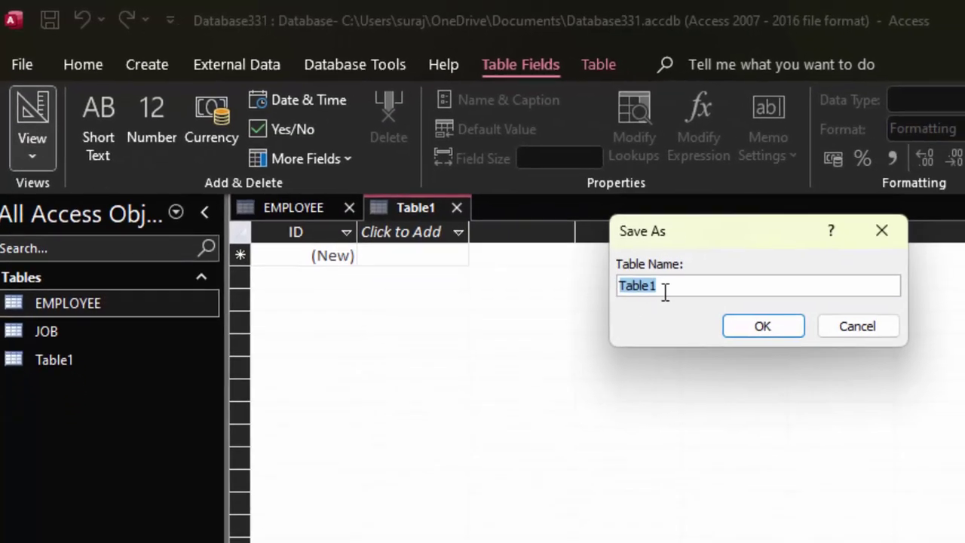
{"action": "left_click", "coordinate": [743, 326]}
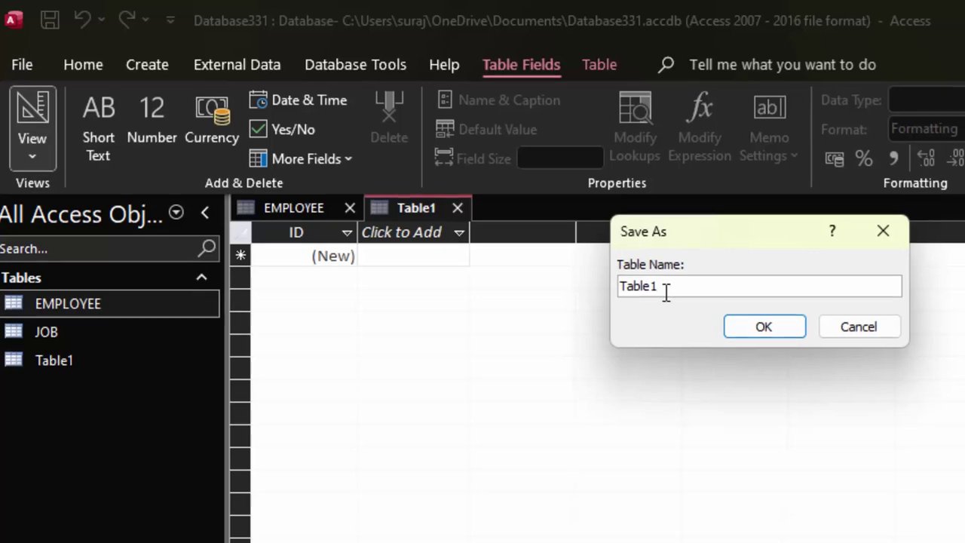
{"action": "key", "text": "BackSpace"}
{"action": "key", "text": "BackSpace"}
{"action": "key", "text": "BackSpace"}
{"action": "key", "text": "BackSpace"}
{"action": "key", "text": "BackSpace"}
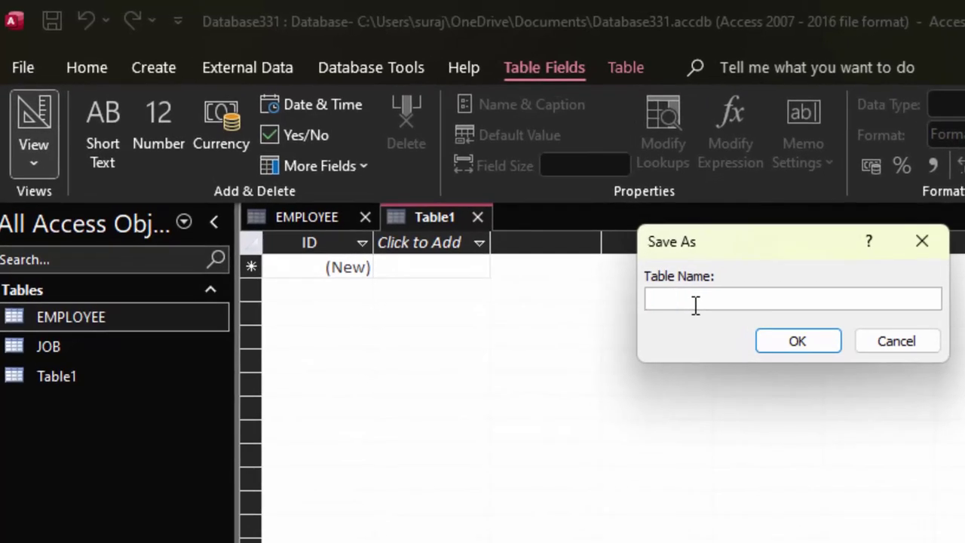
{"action": "type", "text": "Deducti"}
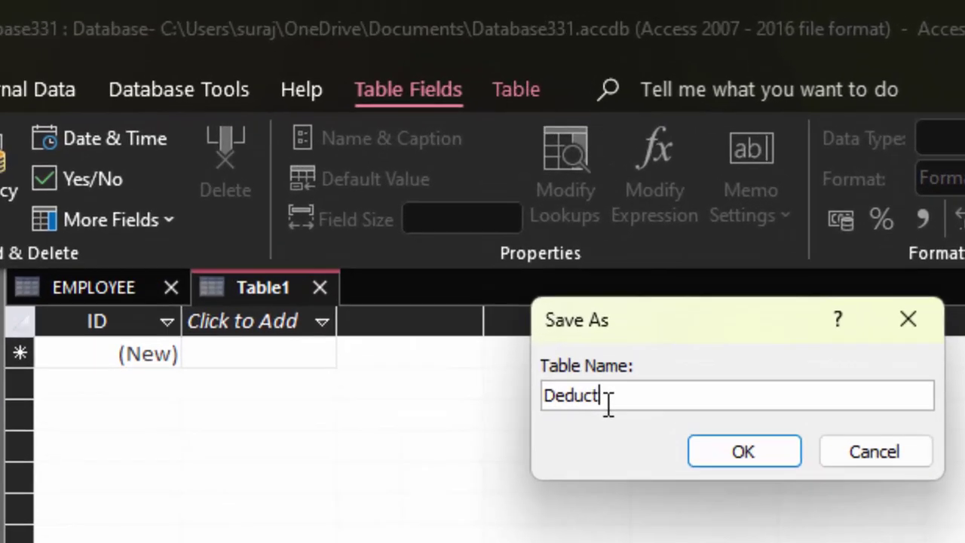
{"action": "type", "text": "onT"}
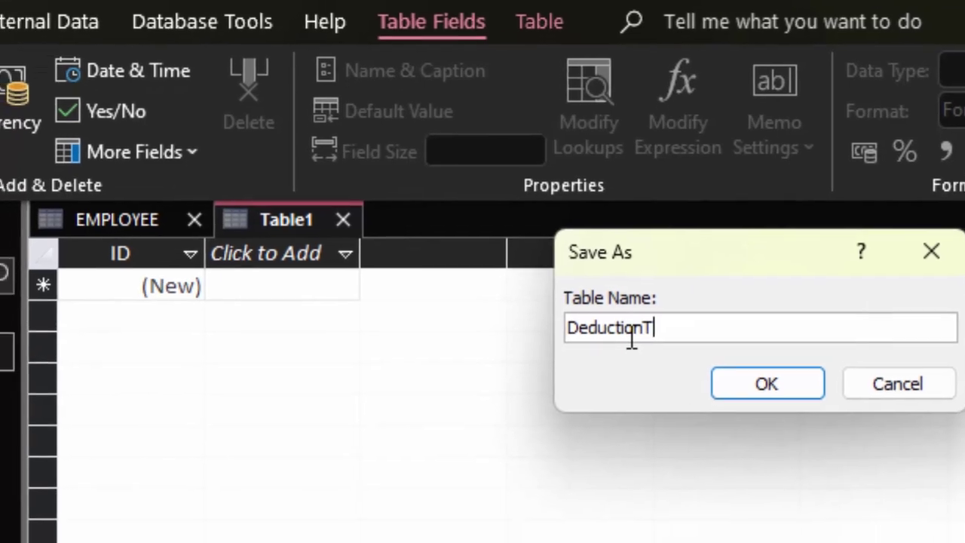
{"action": "key", "text": "Return"}
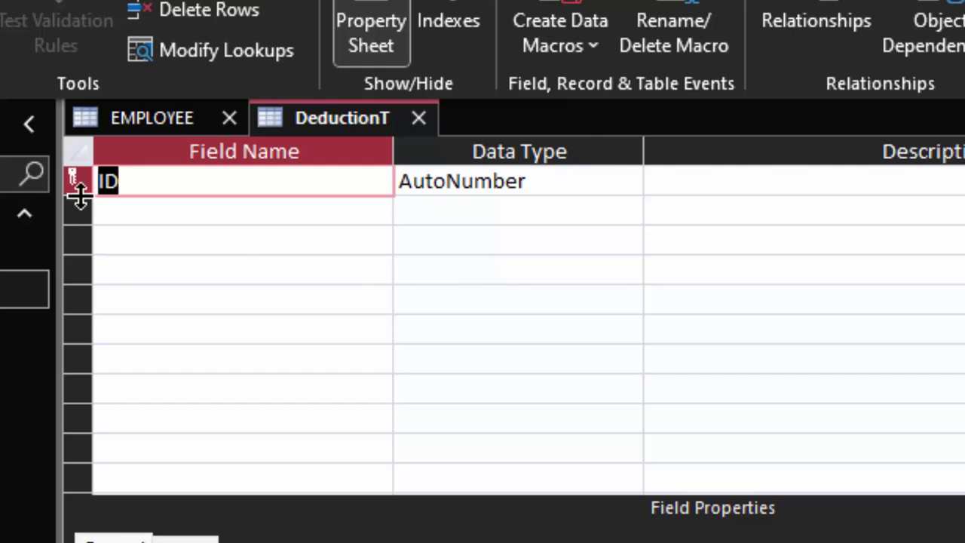
Add a PF field with the Number data type
{"action": "left_click", "coordinate": [141, 203]}
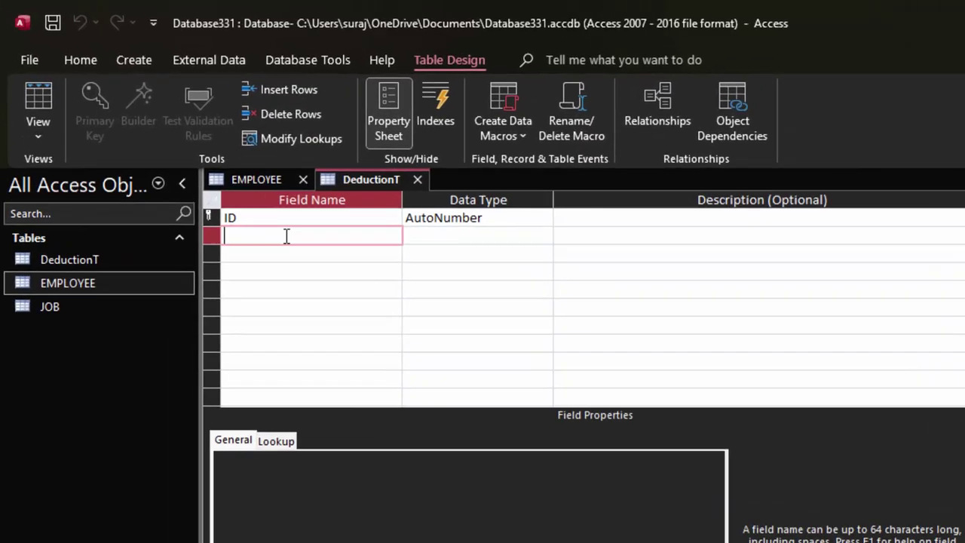
{"action": "type", "text": "PF"}
{"action": "key", "text": "Tab"}
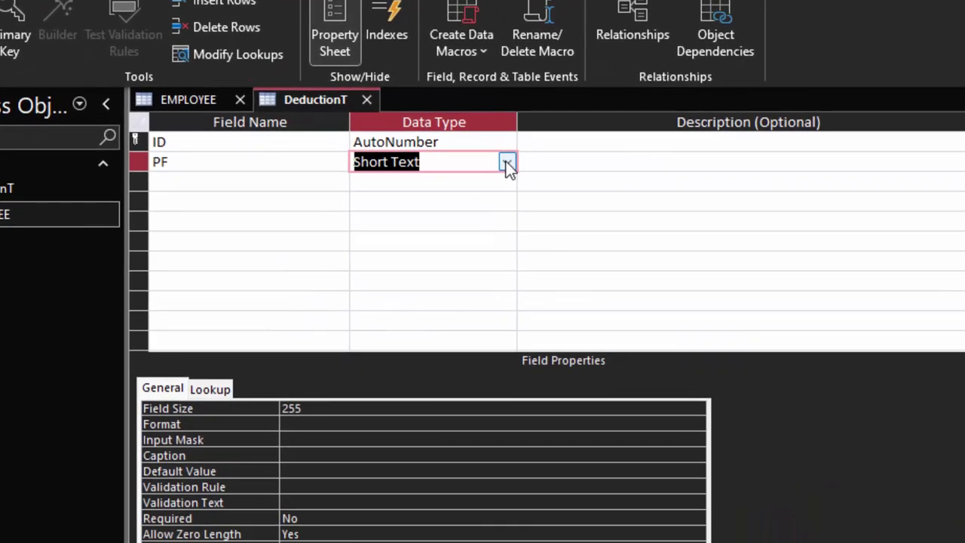
{"action": "left_click", "coordinate": [506, 161]}
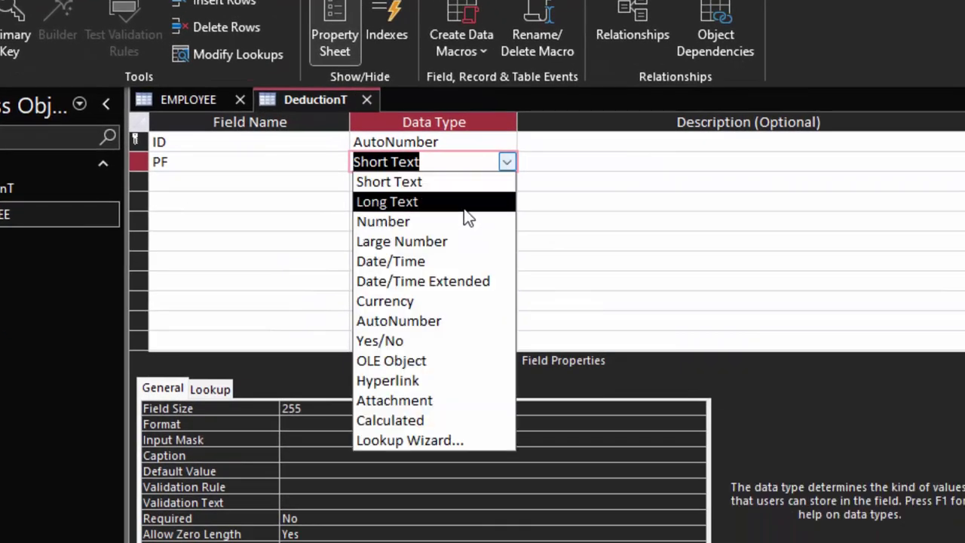
{"action": "left_click", "coordinate": [463, 219]}
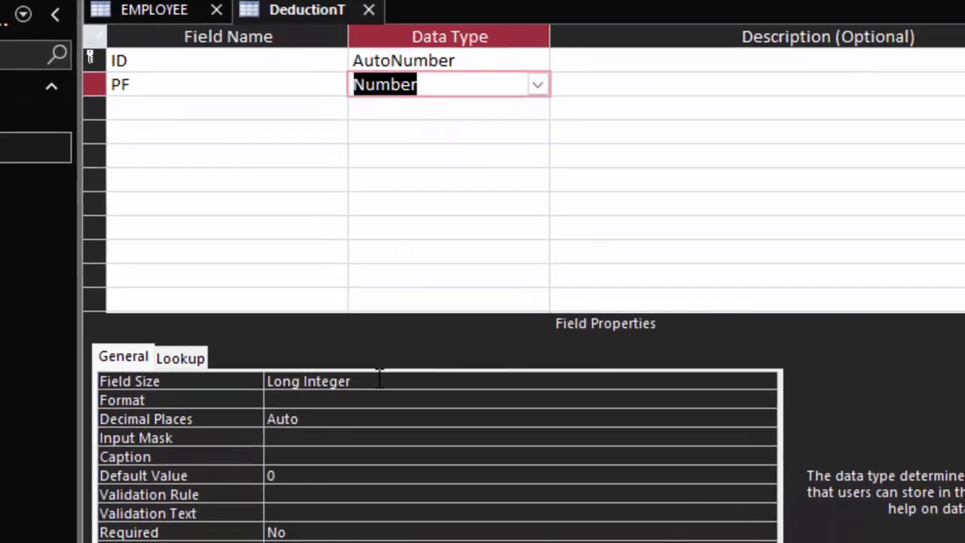
Set PF's field size to Double and its format to Percent
{"action": "left_click", "coordinate": [213, 385]}
{"action": "key", "text": "Delete"}
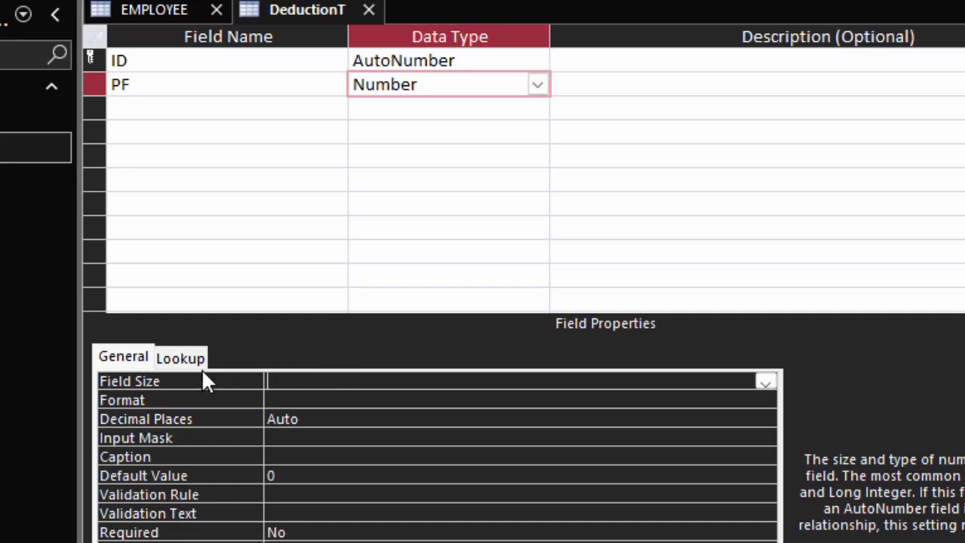
{"action": "type", "text": "double"}
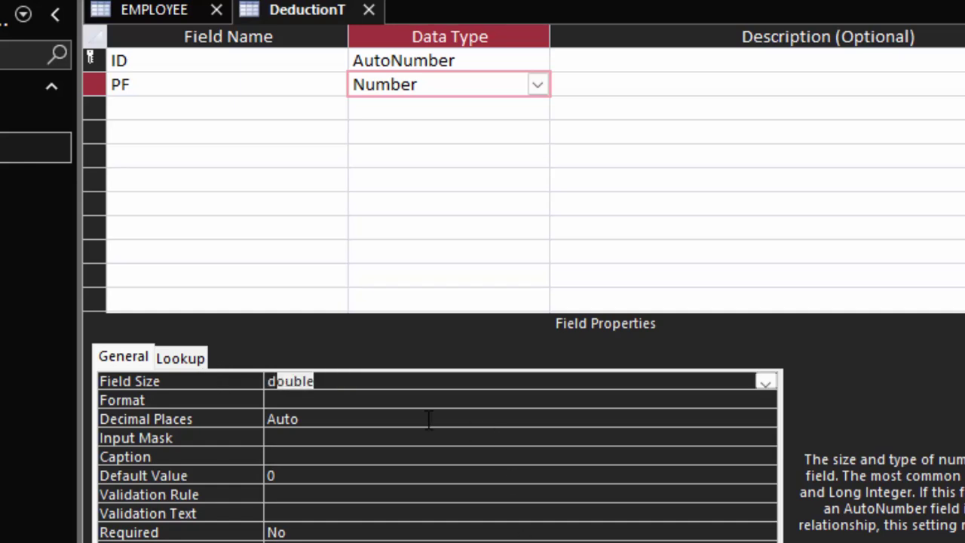
{"action": "left_click", "coordinate": [386, 381]}
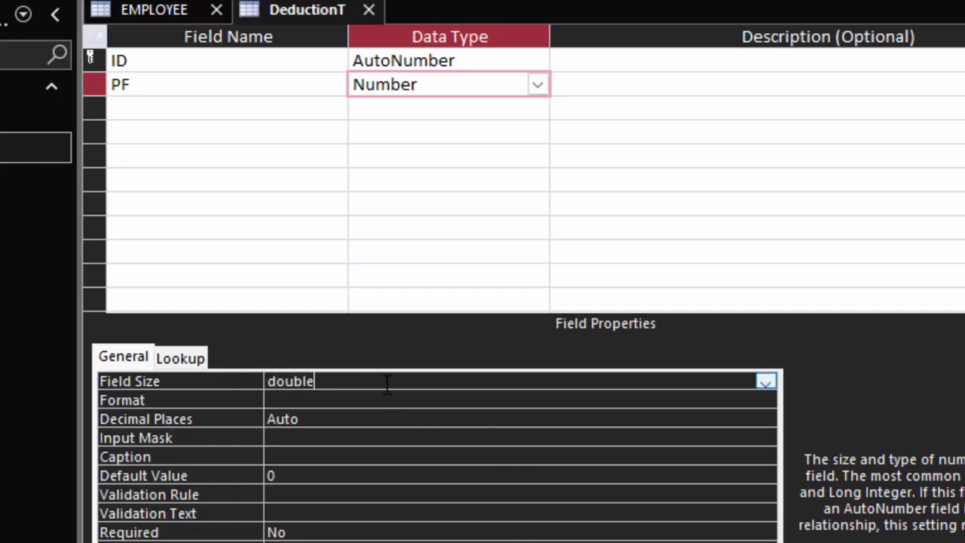
{"action": "left_click", "coordinate": [765, 382]}
{"action": "left_click", "coordinate": [764, 382]}
{"action": "left_click", "coordinate": [315, 402]}
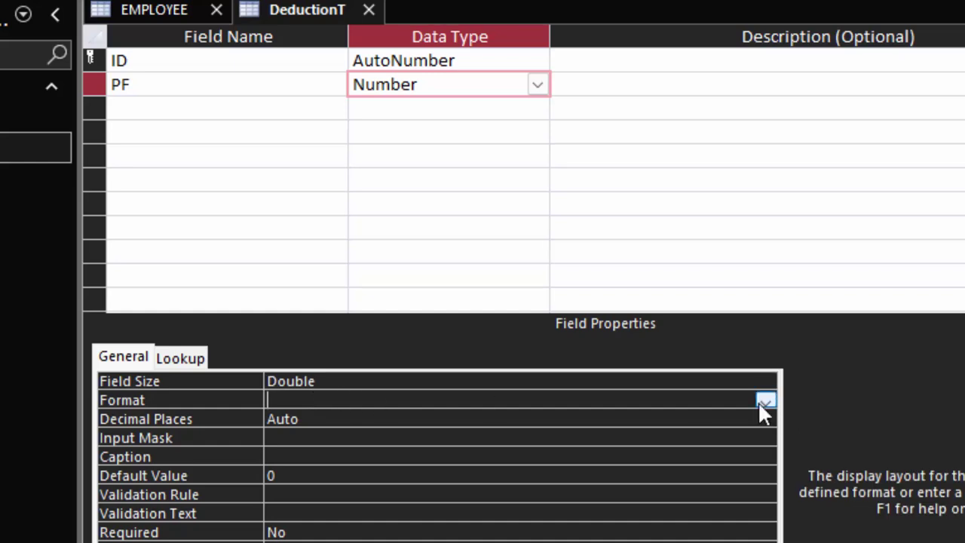
{"action": "left_click", "coordinate": [763, 403]}
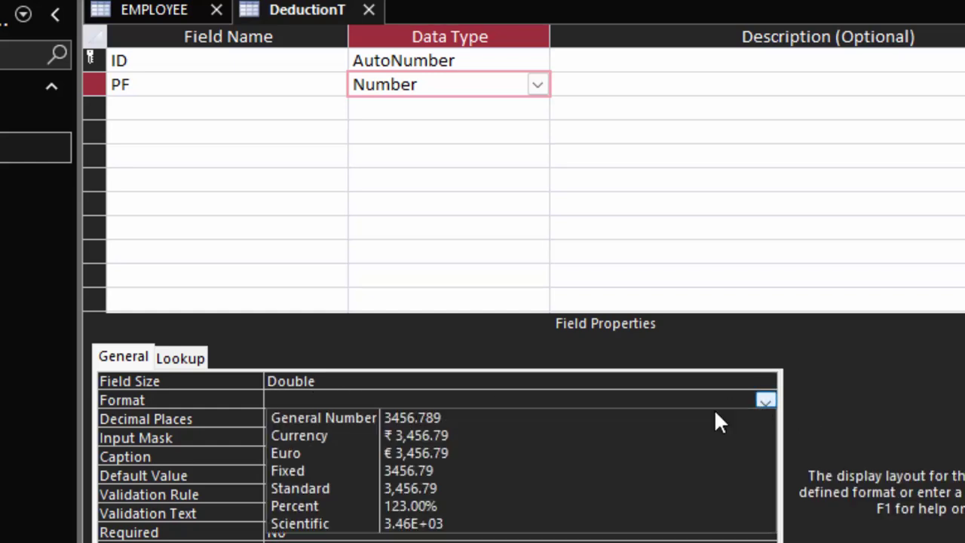
{"action": "left_click", "coordinate": [611, 506]}
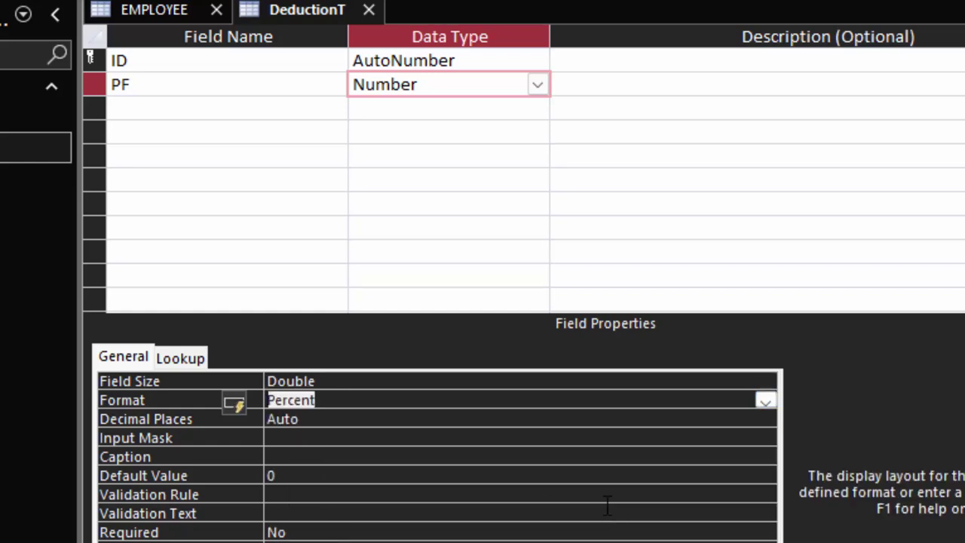
{"action": "left_click", "coordinate": [173, 114]}
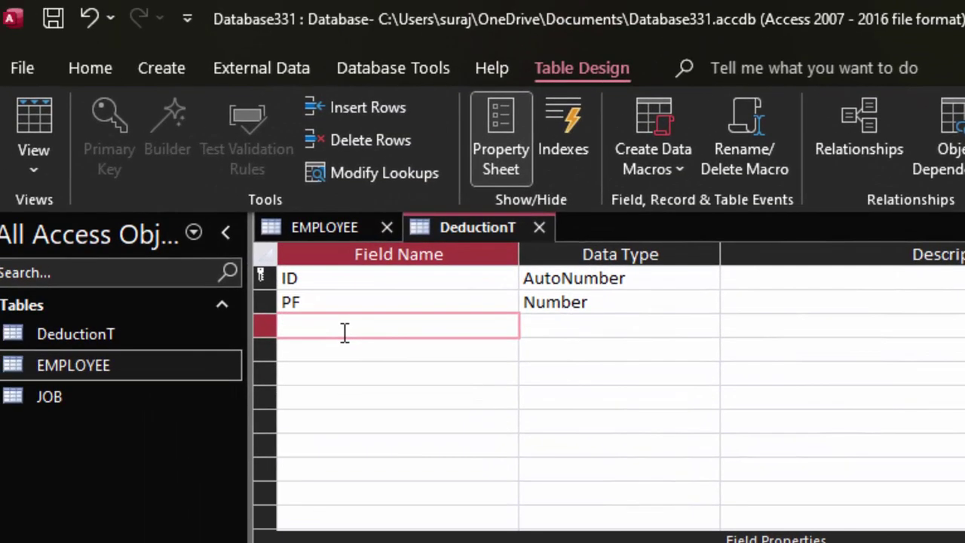
{"action": "left_click", "coordinate": [340, 329]}
Name the third field Employee_id (Short Text), then show EMPLOYEE's Design View alongside DeductionT
{"action": "type", "text": "Emplo"}
{"action": "type", "text": "yee"}
{"action": "double_click", "coordinate": [155, 364]}
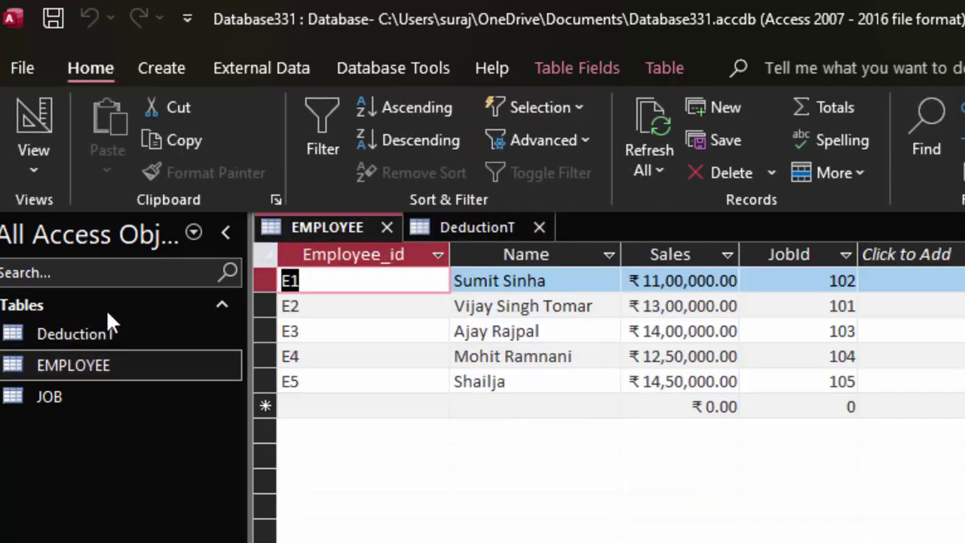
{"action": "right_click", "coordinate": [99, 330]}
{"action": "left_click", "coordinate": [170, 382]}
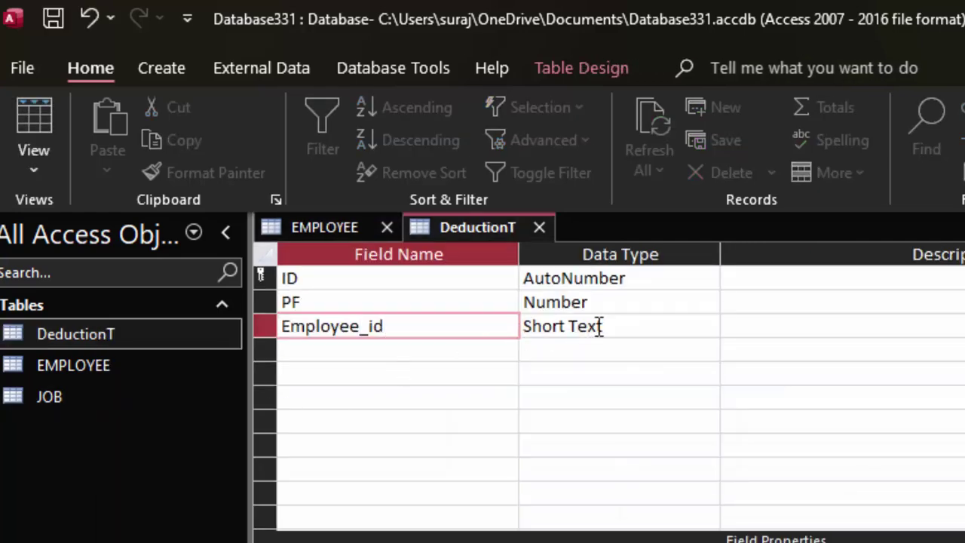
{"action": "right_click", "coordinate": [98, 362]}
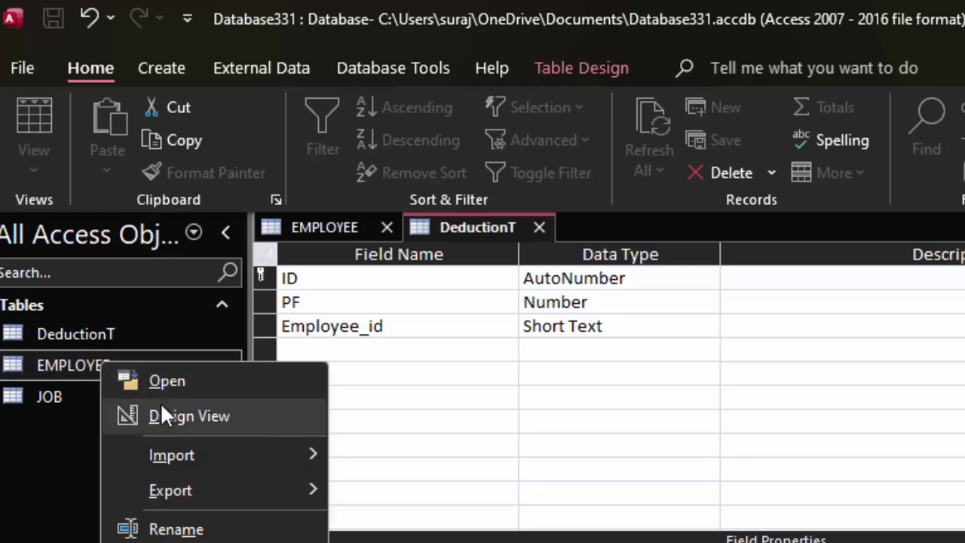
{"action": "left_click", "coordinate": [165, 412]}
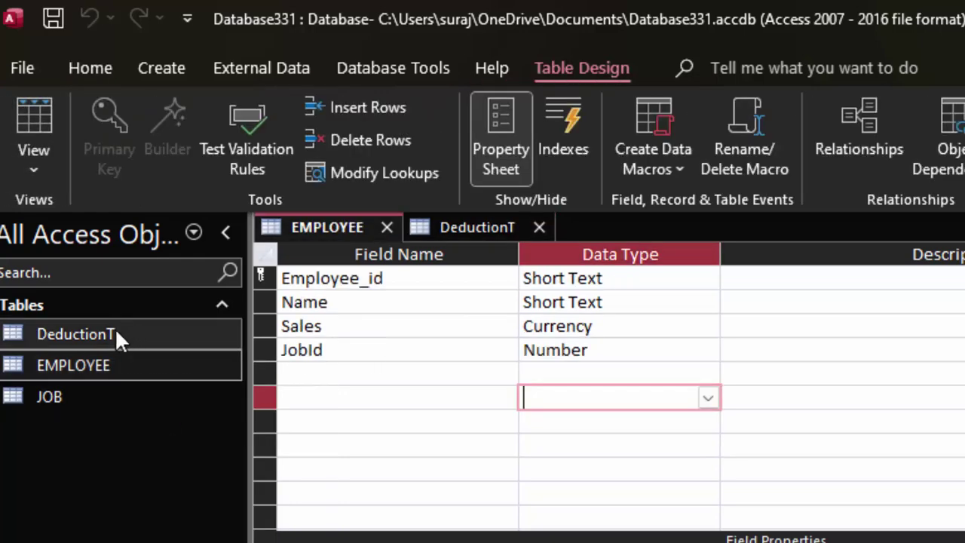
Open DeductionT in Design view, then save it and switch to Datasheet view
{"action": "left_click_drag", "start_coordinate": [116, 334], "coordinate": [117, 335]}
{"action": "right_click", "coordinate": [116, 334]}
{"action": "left_click", "coordinate": [195, 391]}
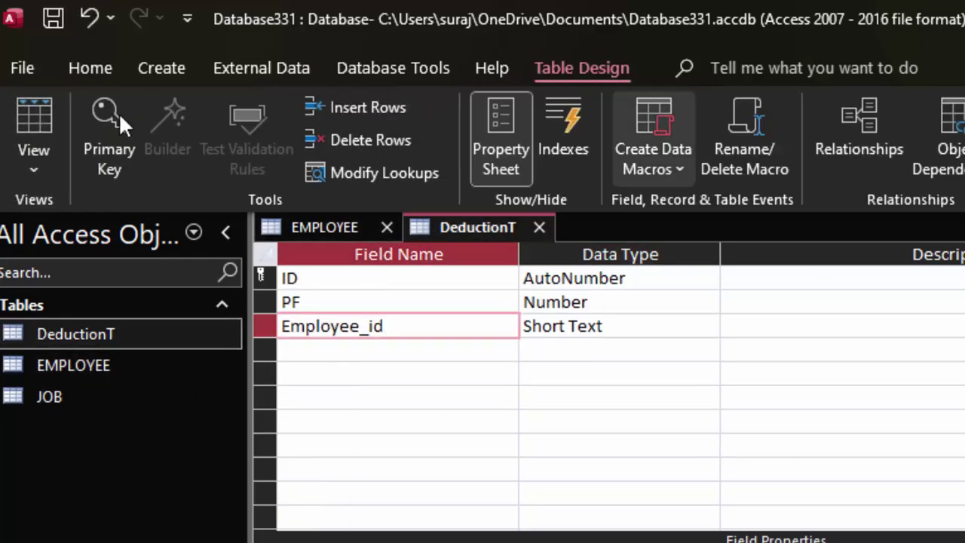
{"action": "left_click", "coordinate": [34, 119]}
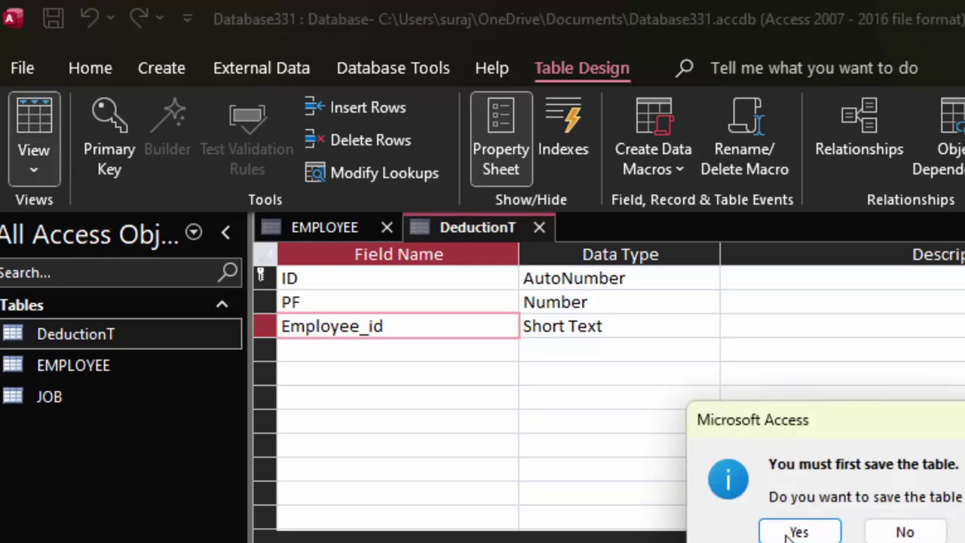
{"action": "left_click", "coordinate": [793, 524]}
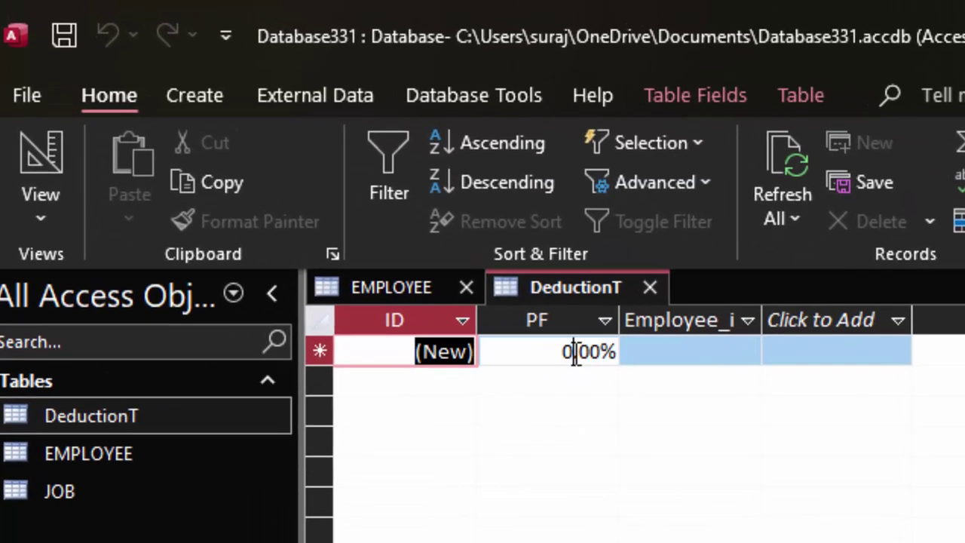
Enter PF 10 for the first DeductionT record and widen the Employee_id column
{"action": "left_click", "coordinate": [476, 282]}
{"action": "type", "text": "10"}
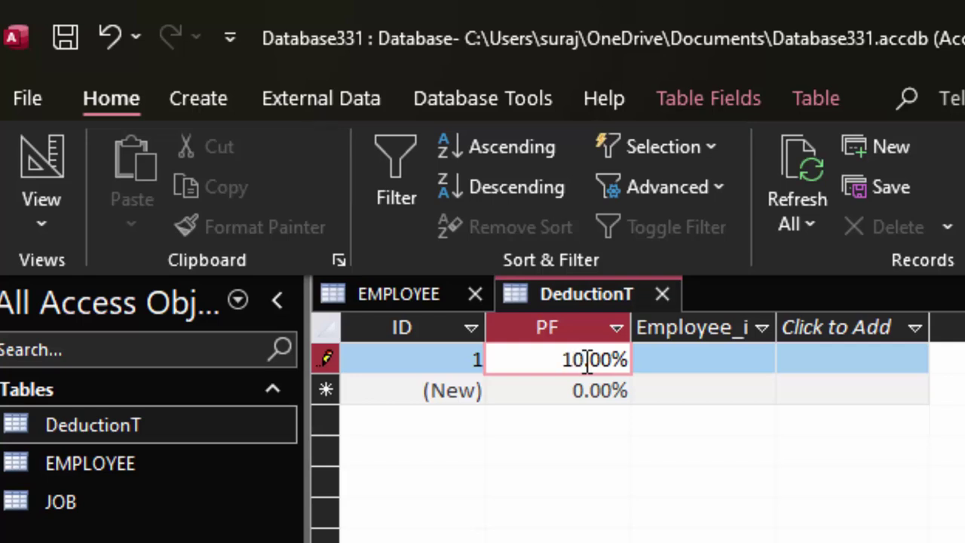
{"action": "key", "text": "Tab"}
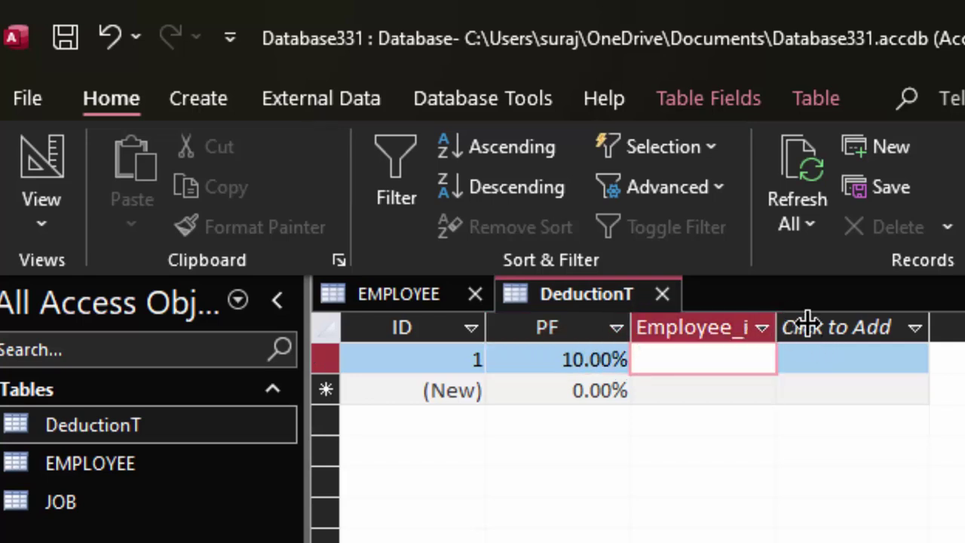
{"action": "left_click_drag", "start_coordinate": [777, 325], "coordinate": [834, 326]}
Check EMPLOYEE's field types in Design view, then reopen DeductionT's datasheet
{"action": "right_click", "coordinate": [94, 457]}
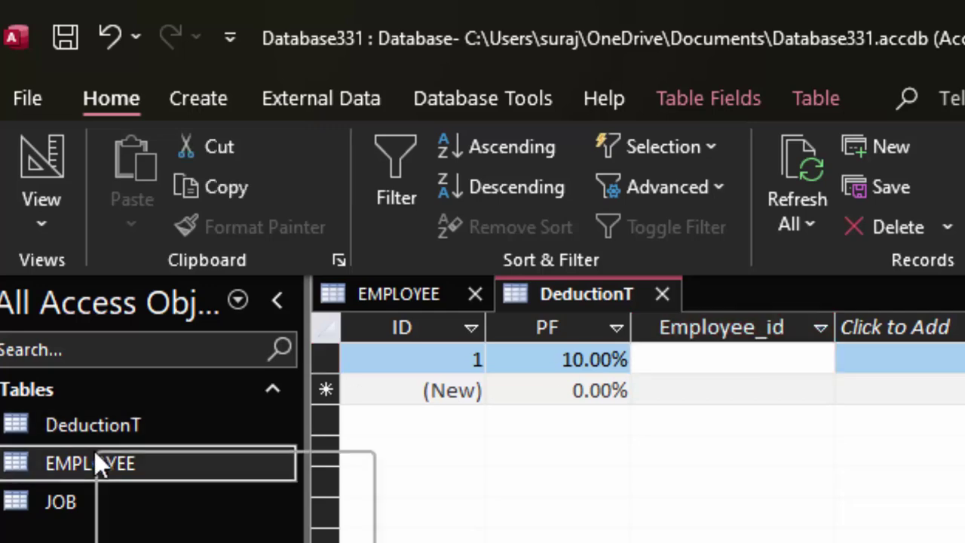
{"action": "left_click", "coordinate": [226, 518]}
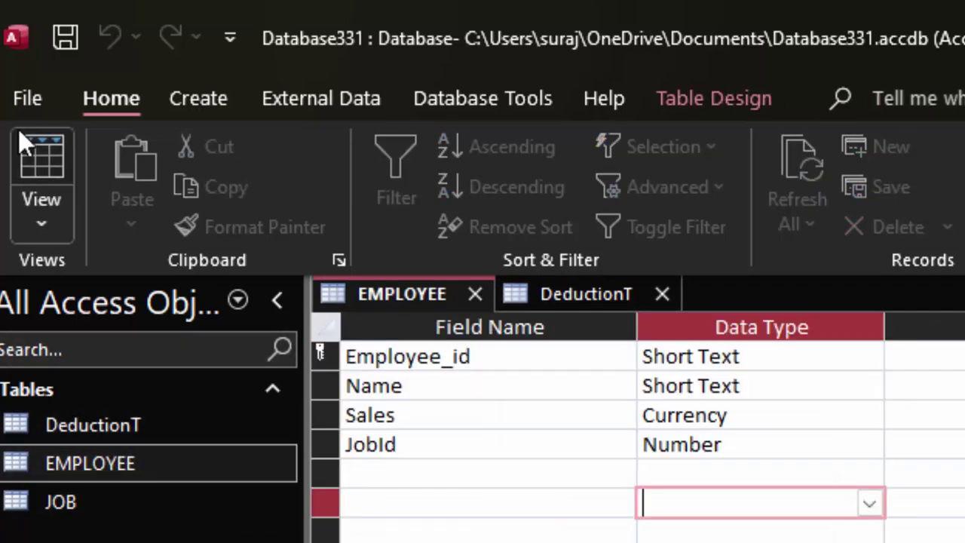
{"action": "left_click", "coordinate": [33, 158]}
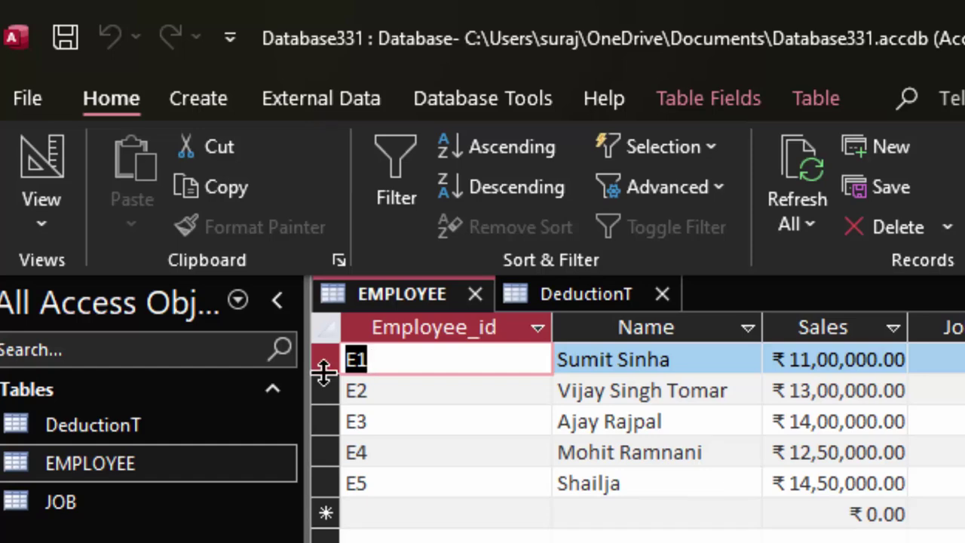
{"action": "right_click", "coordinate": [146, 419]}
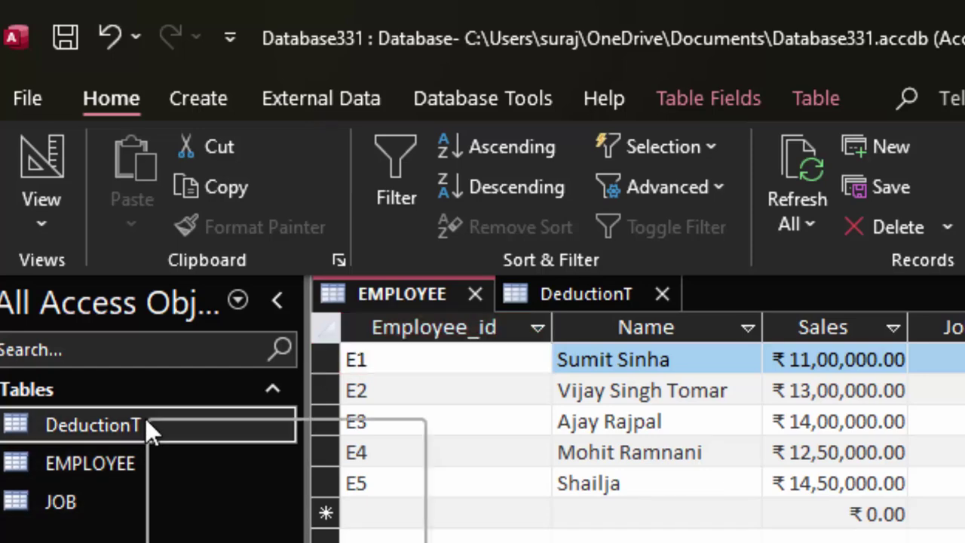
{"action": "left_click", "coordinate": [260, 499]}
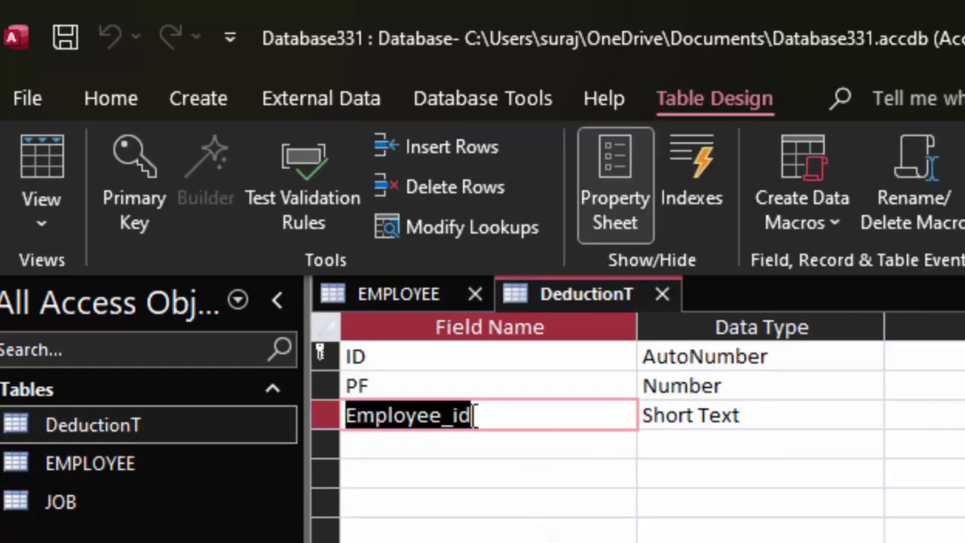
{"action": "left_click", "coordinate": [42, 188]}
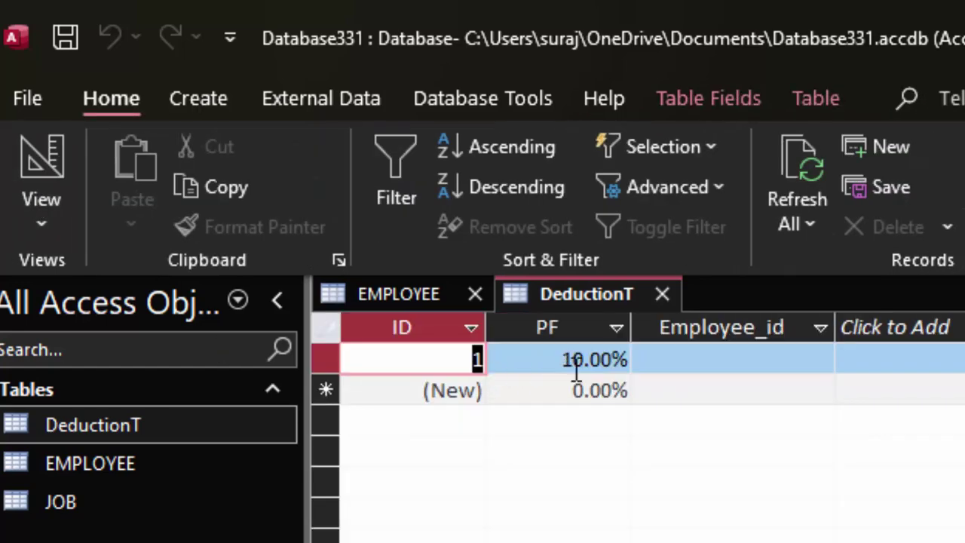
Set the first record's Employee_id to E1
{"action": "left_click", "coordinate": [687, 346]}
{"action": "left_click", "coordinate": [694, 360]}
{"action": "type", "text": "E"}
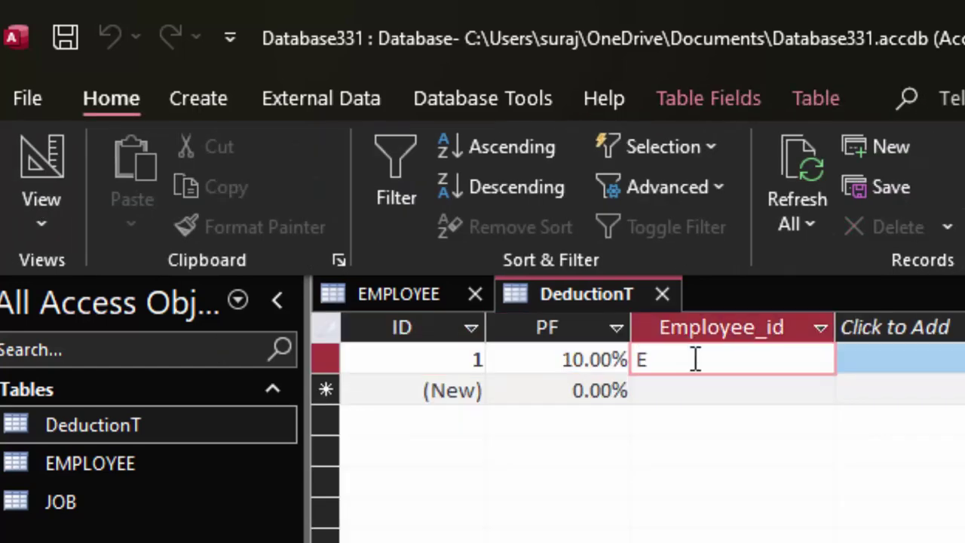
{"action": "type", "text": "1"}
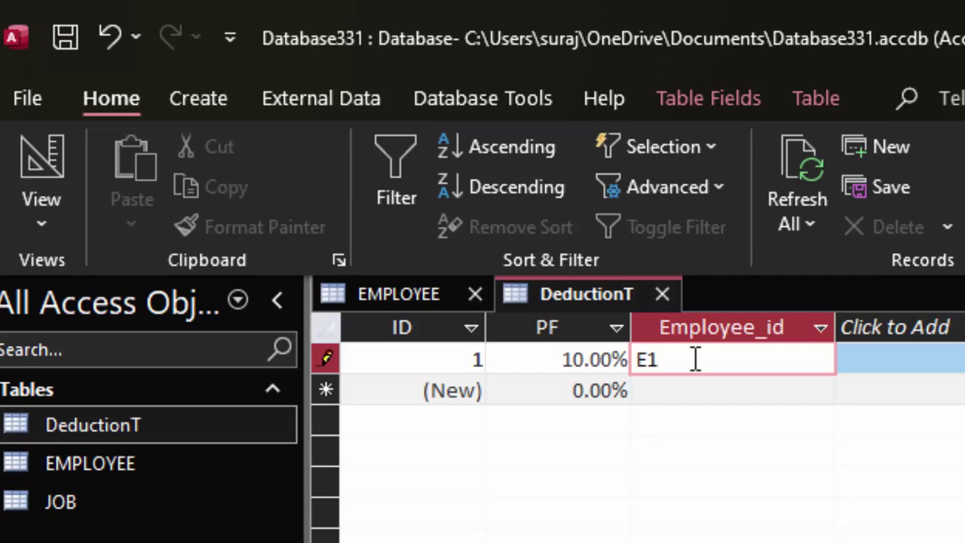
{"action": "key", "text": "Tab"}
Add records with PF 15% for E2 and PF 10% for E3
{"action": "key", "text": "Tab"}
{"action": "type", "text": "1"}
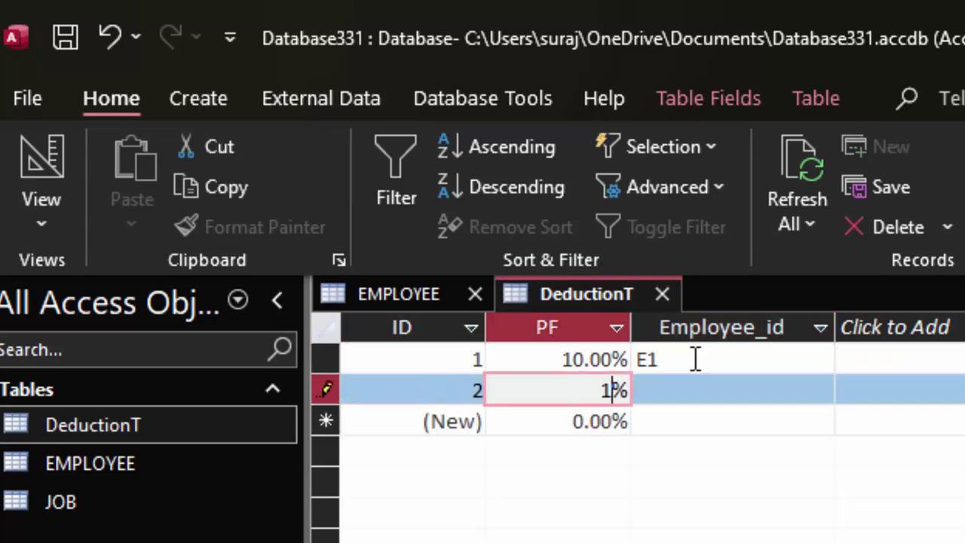
{"action": "type", "text": "5"}
{"action": "key", "text": "Tab"}
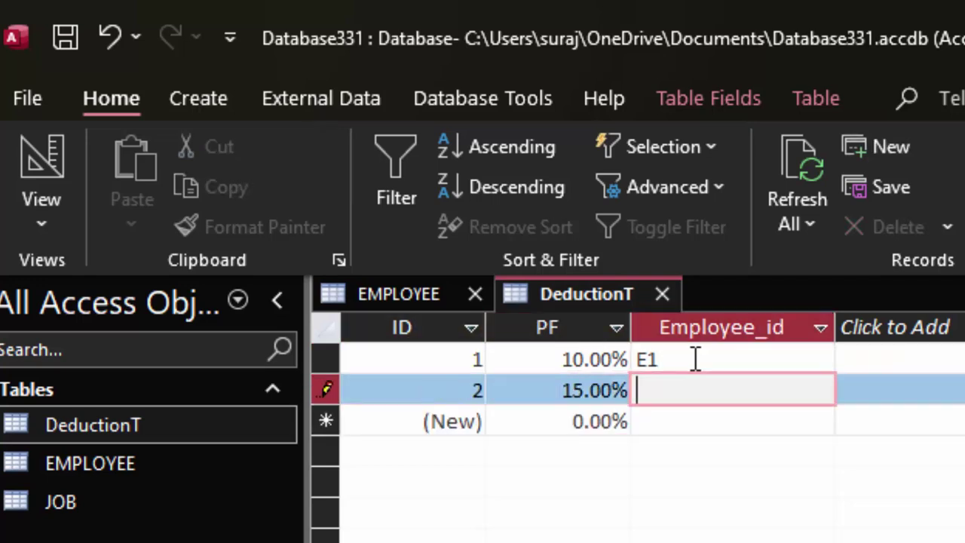
{"action": "type", "text": "E2"}
{"action": "key", "text": "Tab"}
{"action": "key", "text": "shift+Right"}
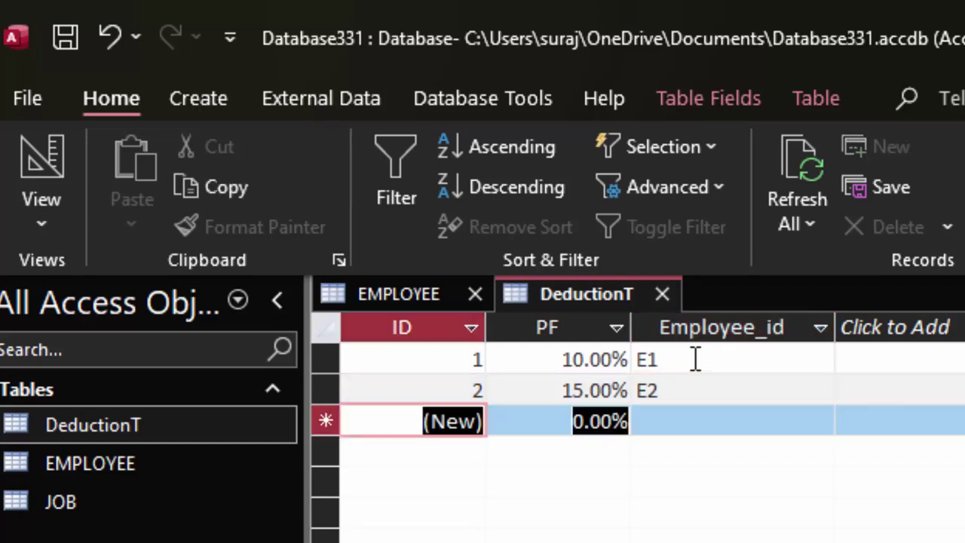
{"action": "key", "text": "Tab"}
{"action": "type", "text": "10"}
{"action": "key", "text": "Tab"}
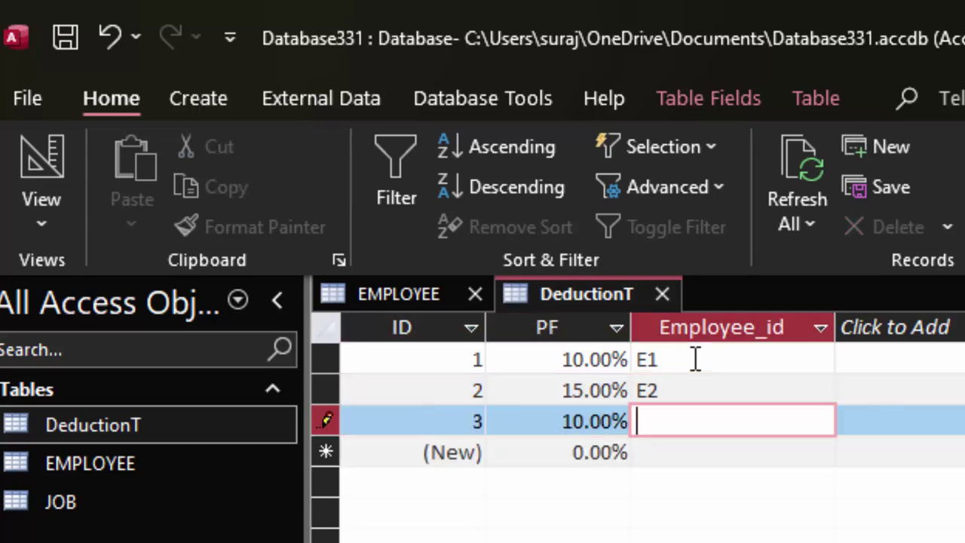
{"action": "type", "text": "e"}
{"action": "key", "text": "BackSpace"}
{"action": "type", "text": "E3"}
Save the DeductionT records and close the DeductionT and EMPLOYEE tables
{"action": "left_click", "coordinate": [62, 49]}
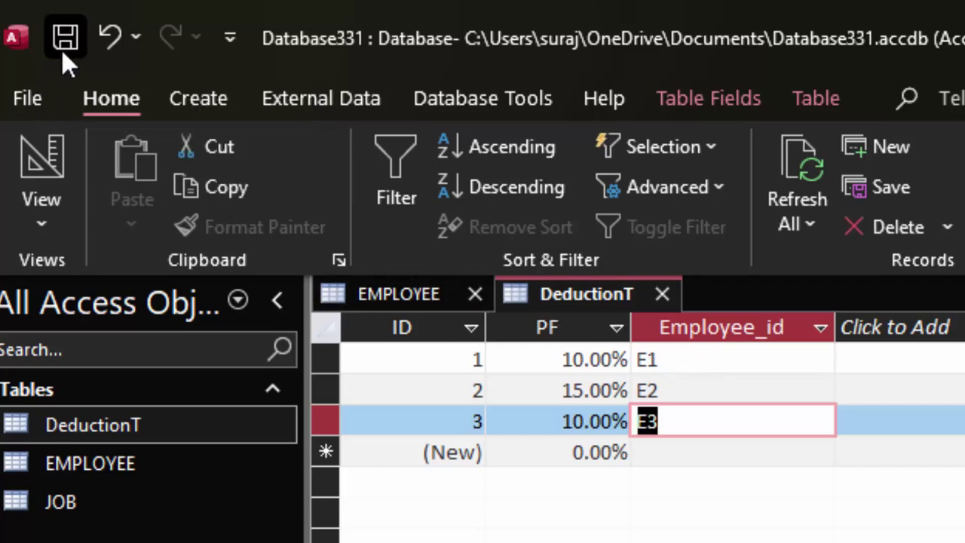
{"action": "left_click", "coordinate": [661, 294]}
{"action": "left_click", "coordinate": [471, 300]}
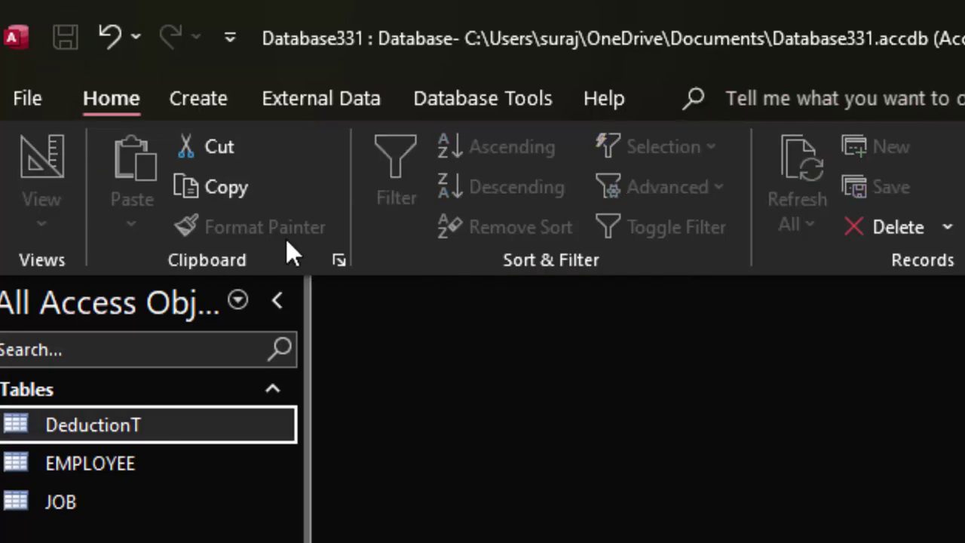
Place JOB, EMPLOYEE and DeductionT in Relationships and drag EMPLOYEE.Employee_id onto DeductionT.Employee_id
{"action": "left_click", "coordinate": [515, 100]}
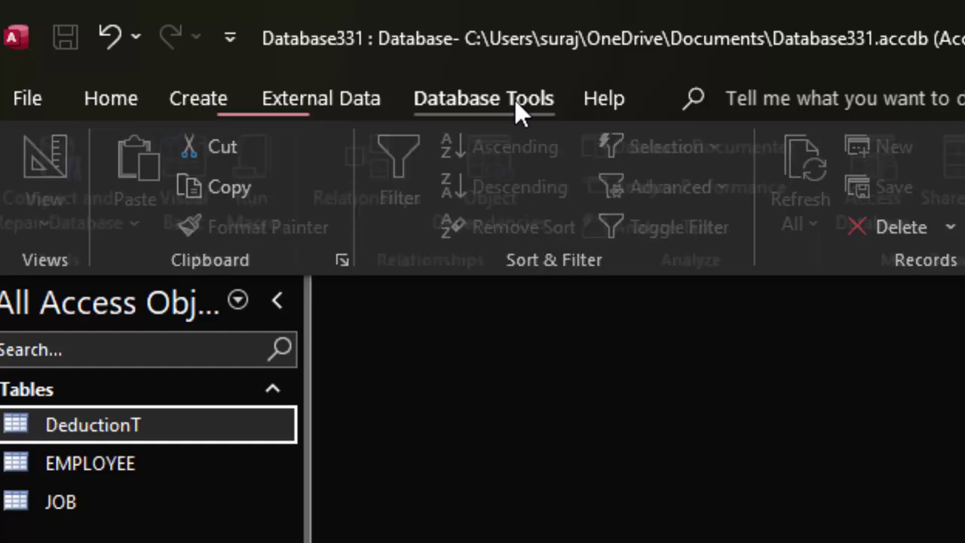
{"action": "left_click", "coordinate": [360, 158]}
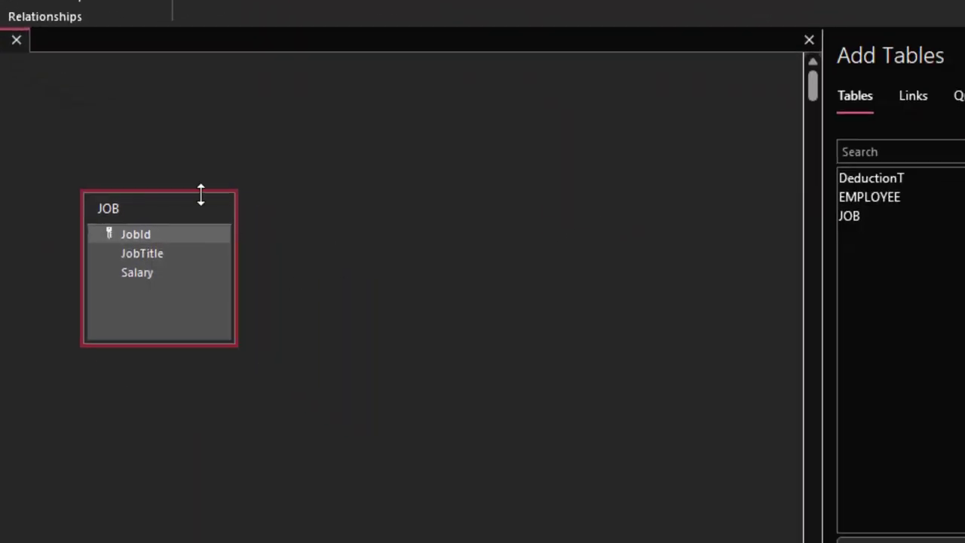
{"action": "left_click_drag", "start_coordinate": [194, 211], "coordinate": [140, 130]}
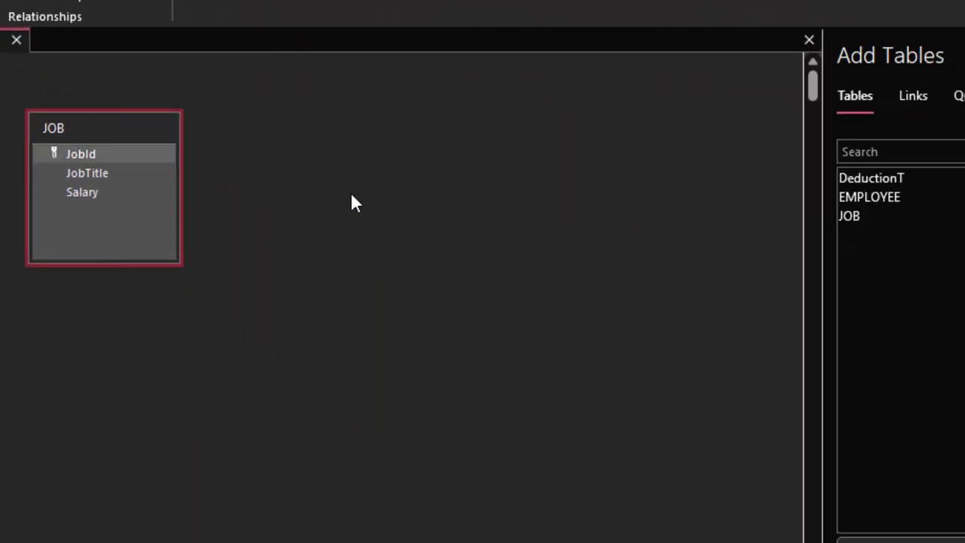
{"action": "left_click_drag", "start_coordinate": [885, 194], "coordinate": [387, 150]}
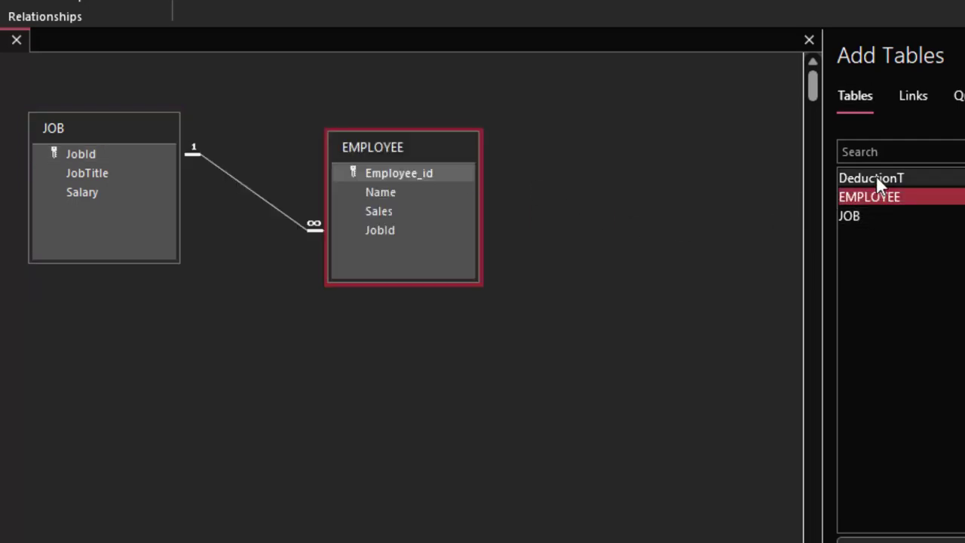
{"action": "left_click_drag", "start_coordinate": [876, 178], "coordinate": [635, 149]}
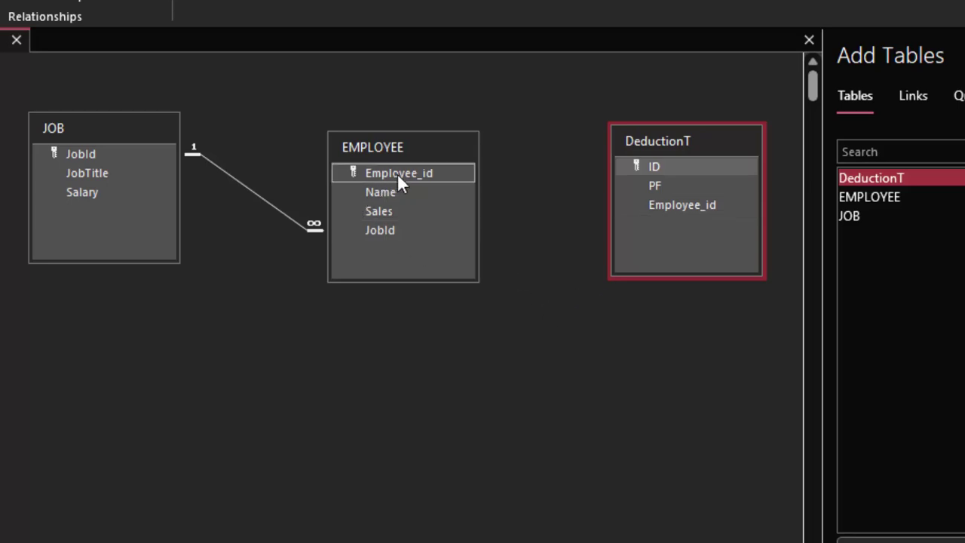
{"action": "left_click_drag", "start_coordinate": [397, 174], "coordinate": [663, 210]}
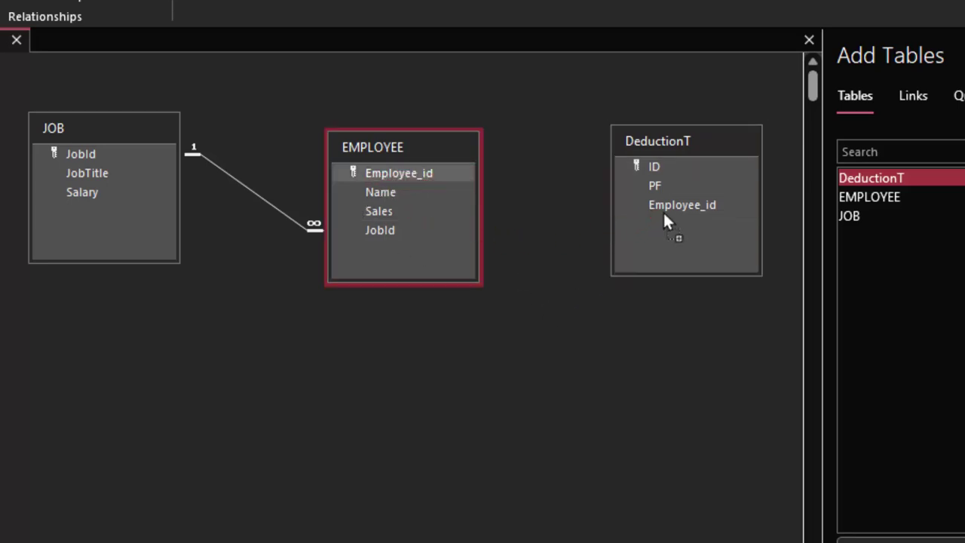
{"action": "left_click_drag", "start_coordinate": [666, 211], "coordinate": [666, 211]}
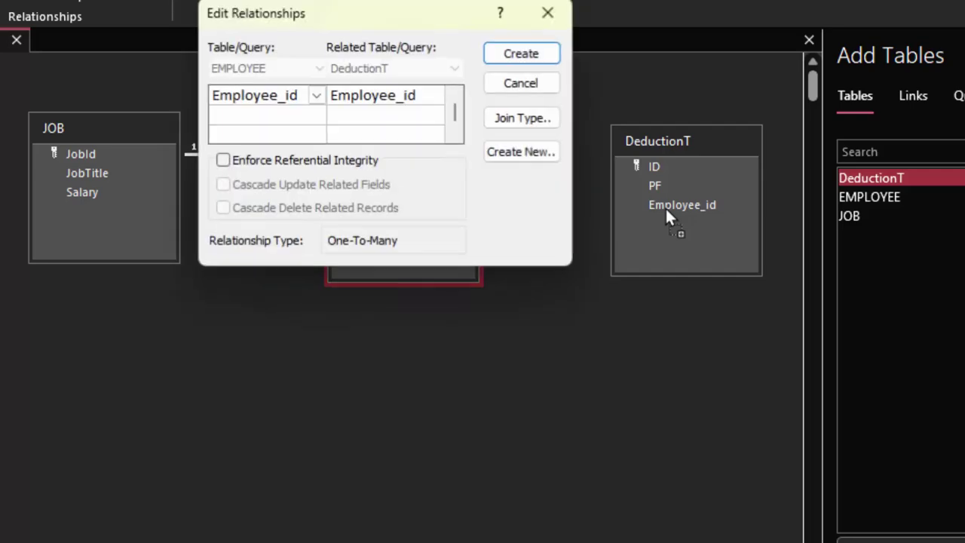
Enforce referential integrity with cascade updates and deletes, and create the one-to-many link
{"action": "left_click", "coordinate": [339, 159]}
{"action": "left_click", "coordinate": [344, 186]}
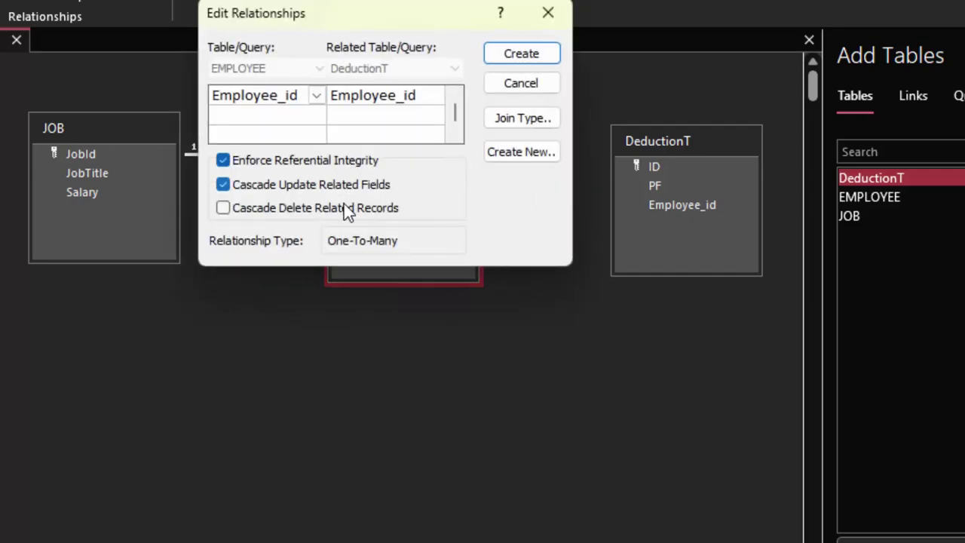
{"action": "left_click", "coordinate": [345, 209]}
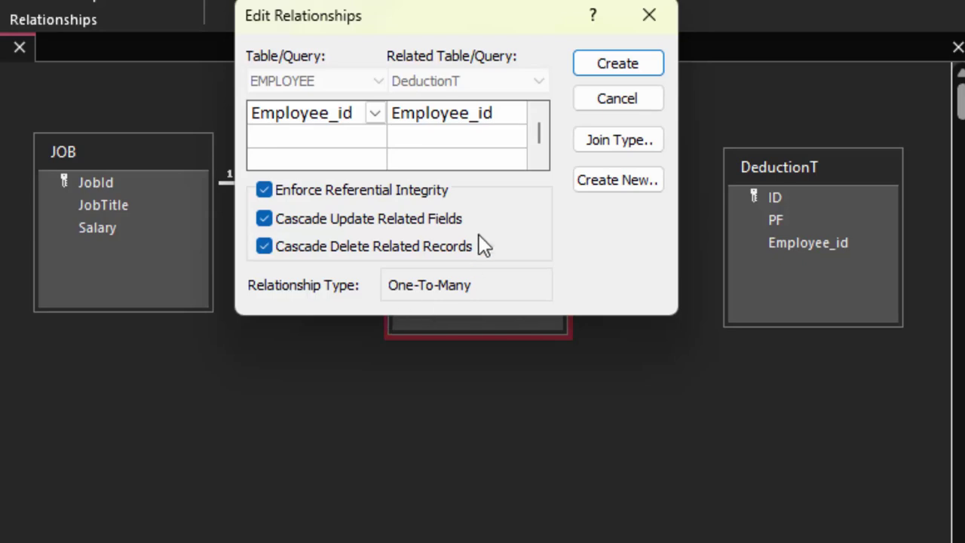
{"action": "left_click", "coordinate": [635, 66]}
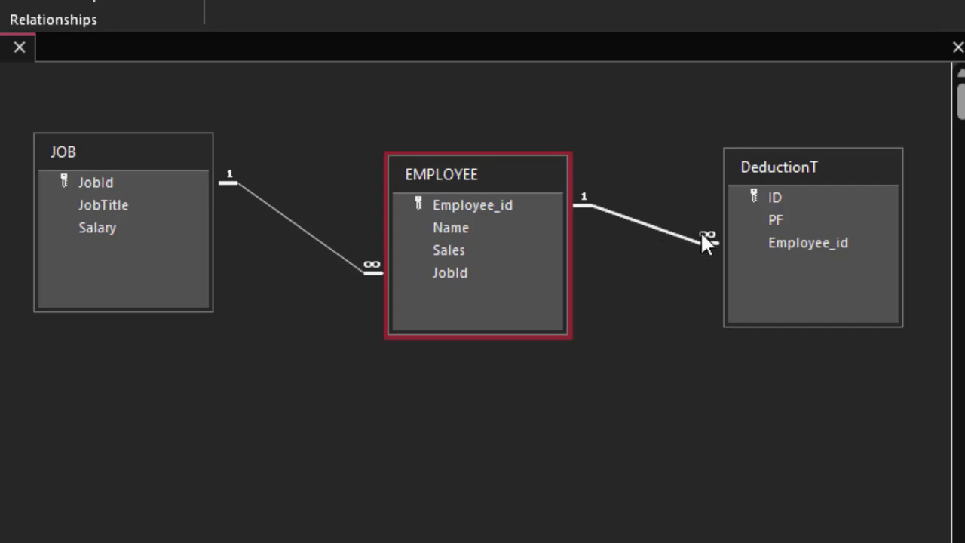
Open the EMPLOYEE datasheet showing records E1–E5 with expand markers for related deductions
{"action": "left_click", "coordinate": [491, 205]}
{"action": "left_click", "coordinate": [601, 211]}
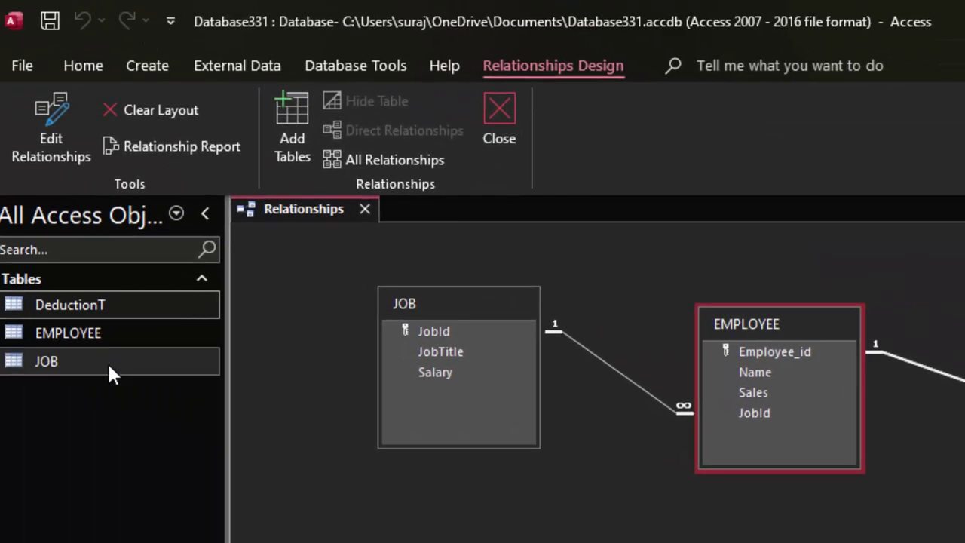
{"action": "double_click", "coordinate": [122, 345]}
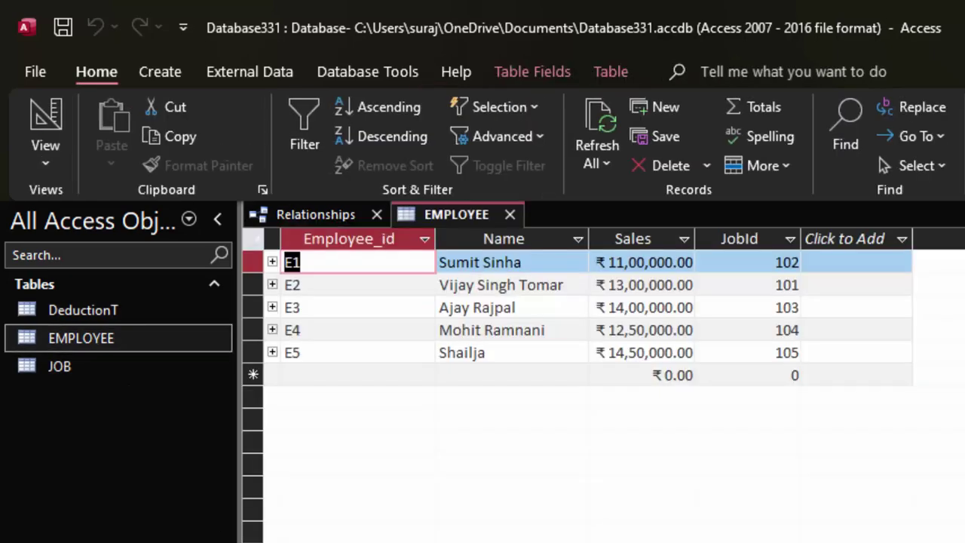
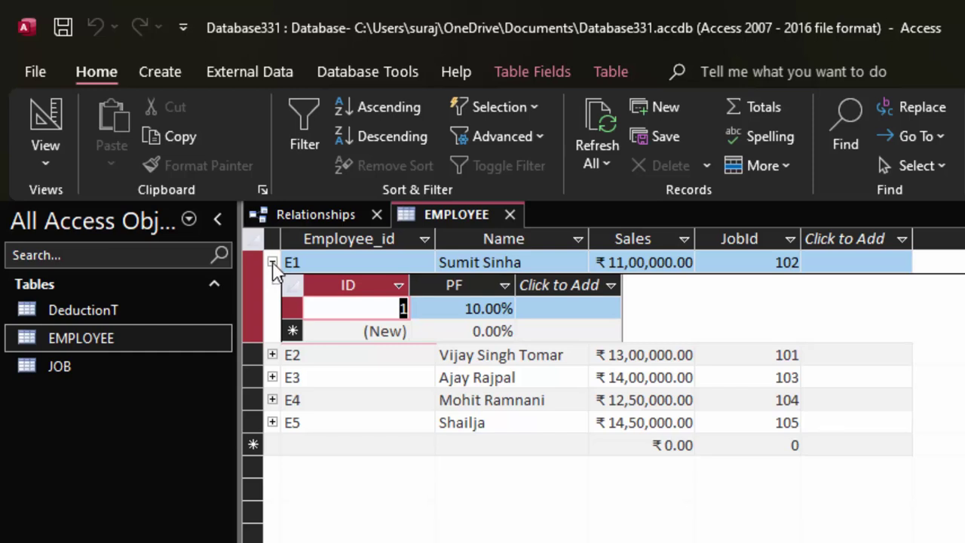
Open the JOB table and expand job 101, then employee E2, revealing the 15.00% PF deduction
{"action": "double_click", "coordinate": [135, 368]}
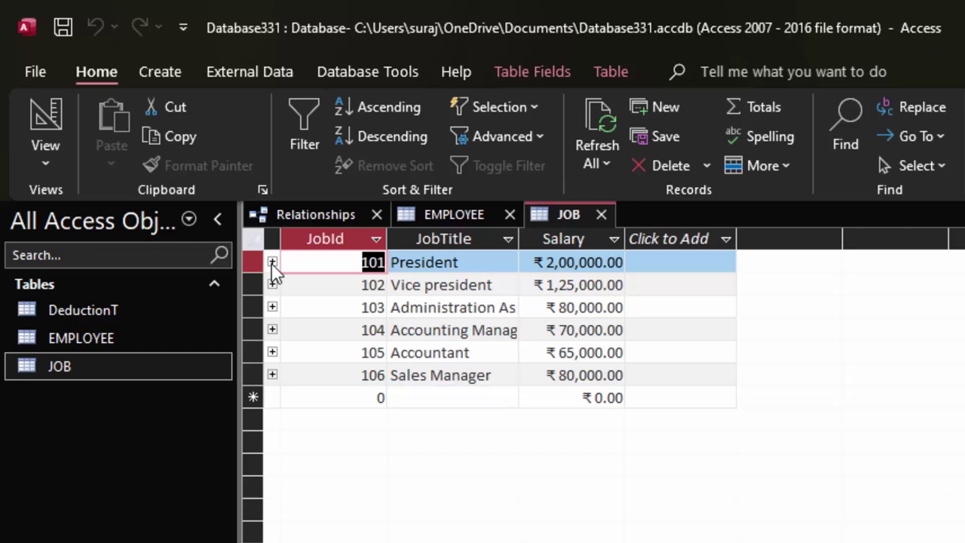
{"action": "left_click", "coordinate": [272, 262]}
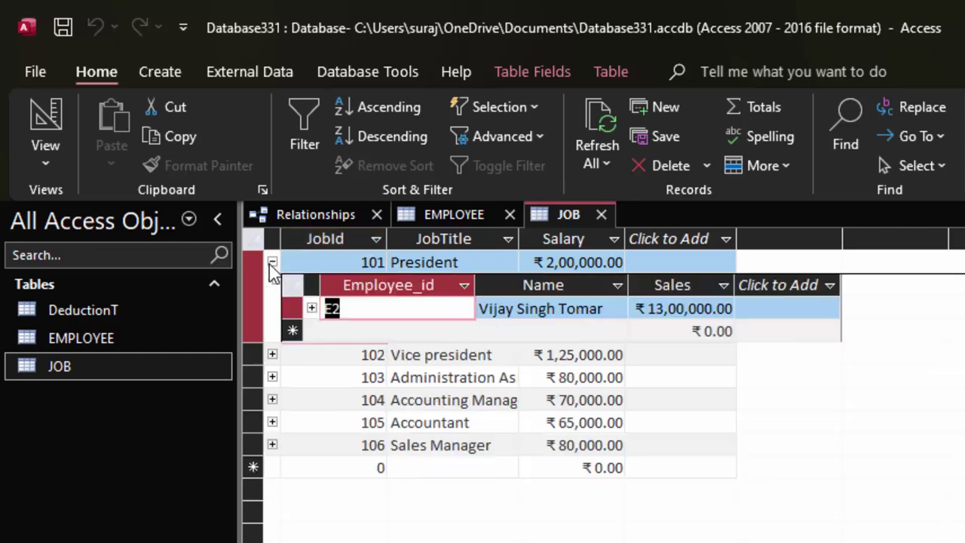
{"action": "left_click", "coordinate": [392, 316]}
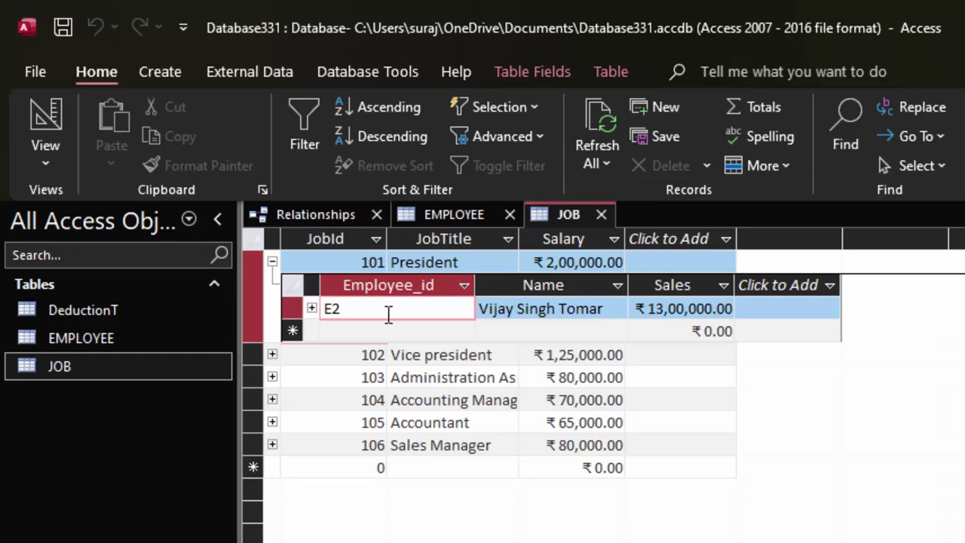
{"action": "left_click", "coordinate": [311, 308]}
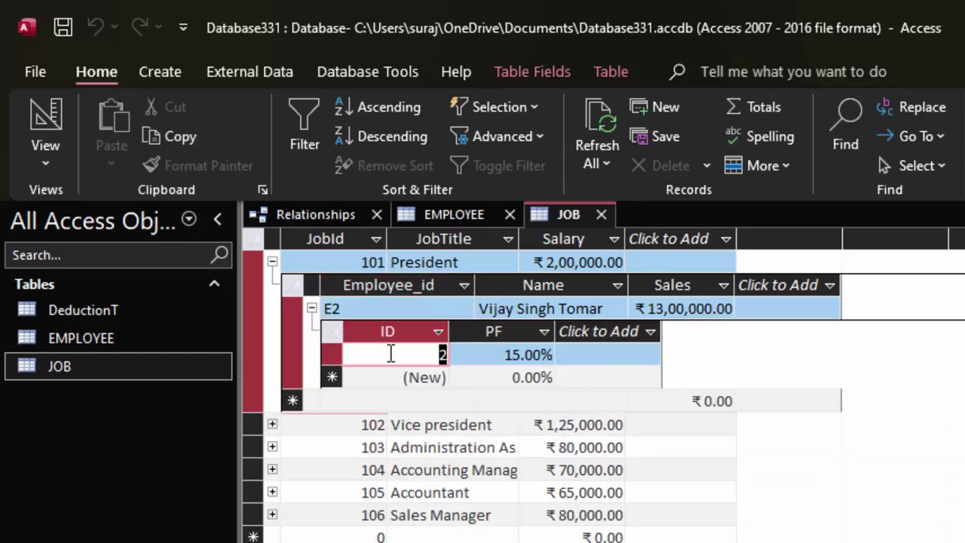